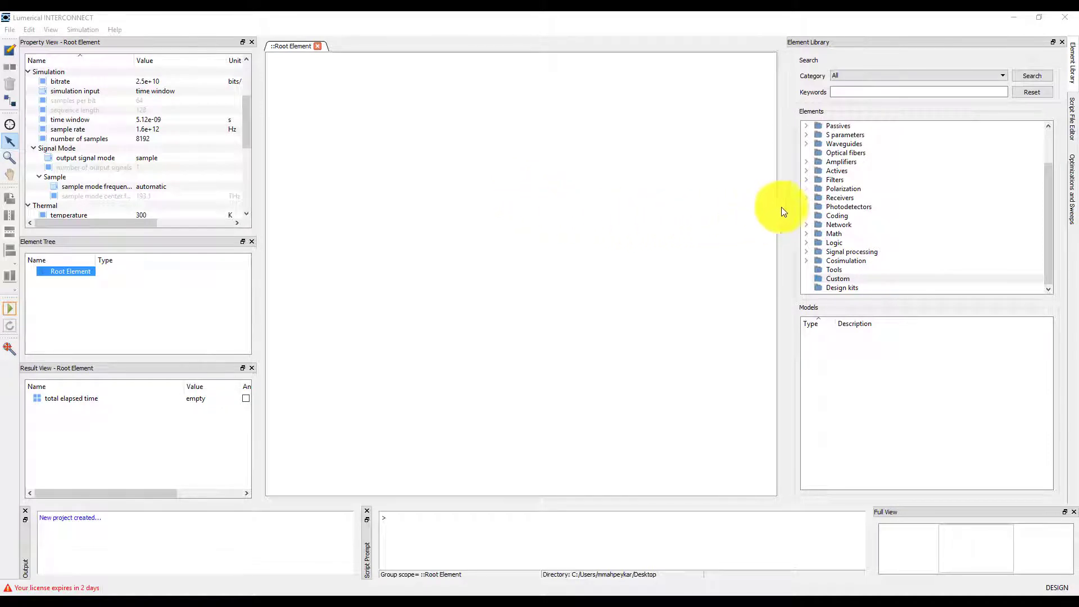
Select the CW Laser model under Sources > Optical in the Element Library
{"action": "scroll", "coordinate": [821, 200], "scroll_direction": "up", "scroll_amount": 2}
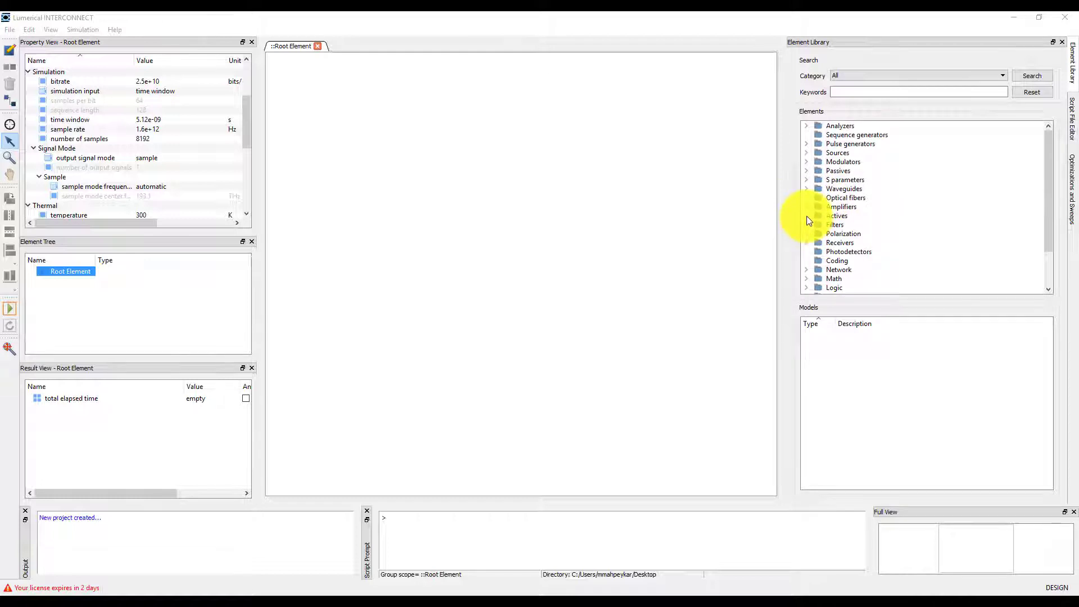
{"action": "left_click", "coordinate": [805, 153]}
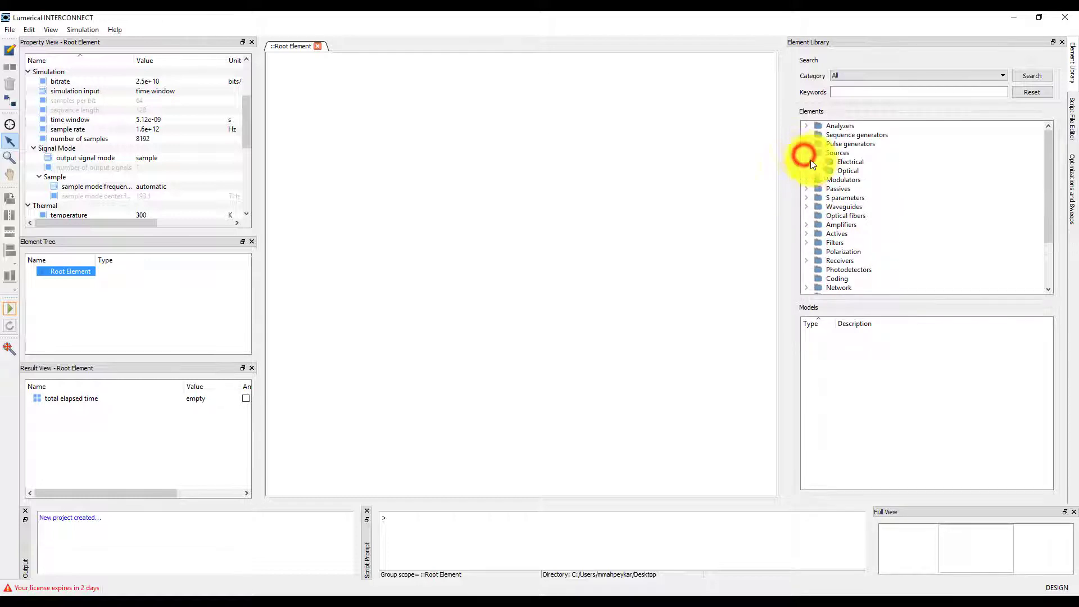
{"action": "left_click", "coordinate": [849, 170]}
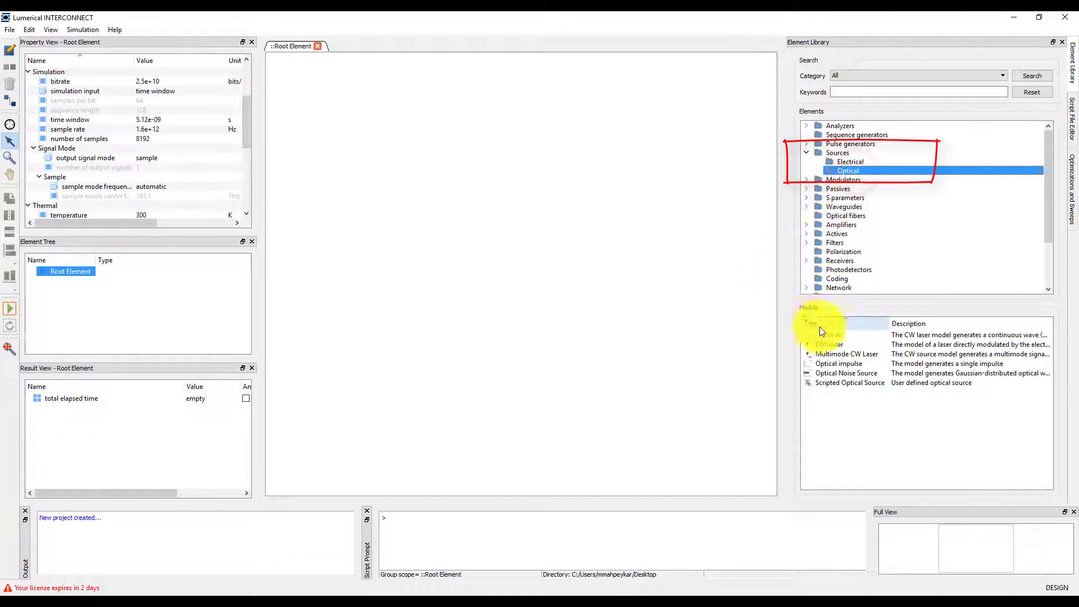
{"action": "left_click", "coordinate": [838, 335]}
Place CW laser CWL_1 (0 dBm, 193.1 THz) on the canvas and review its properties
{"action": "left_click_drag", "start_coordinate": [838, 335], "coordinate": [333, 228]}
{"action": "left_click_drag", "start_coordinate": [430, 209], "coordinate": [436, 330]}
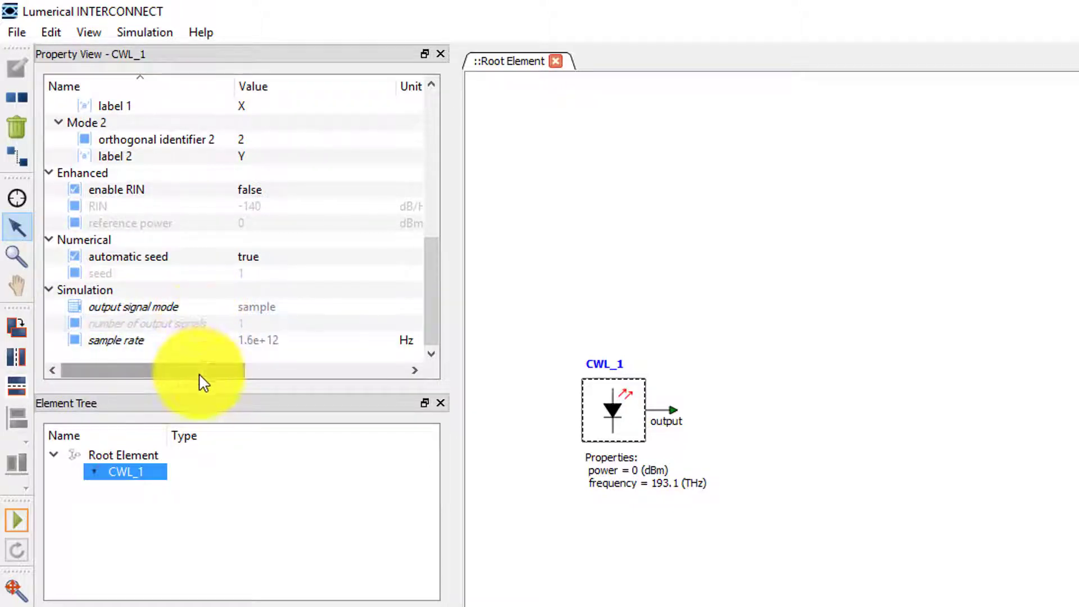
{"action": "left_click_drag", "start_coordinate": [200, 369], "coordinate": [386, 403]}
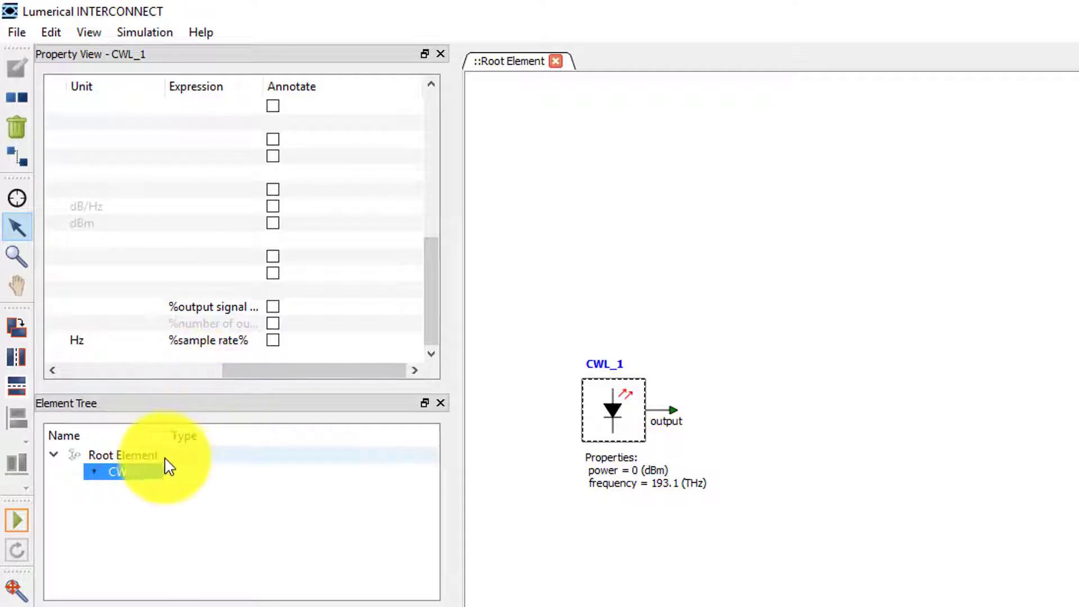
Change the Root Element's output signal mode from sample to block
{"action": "left_click", "coordinate": [137, 453]}
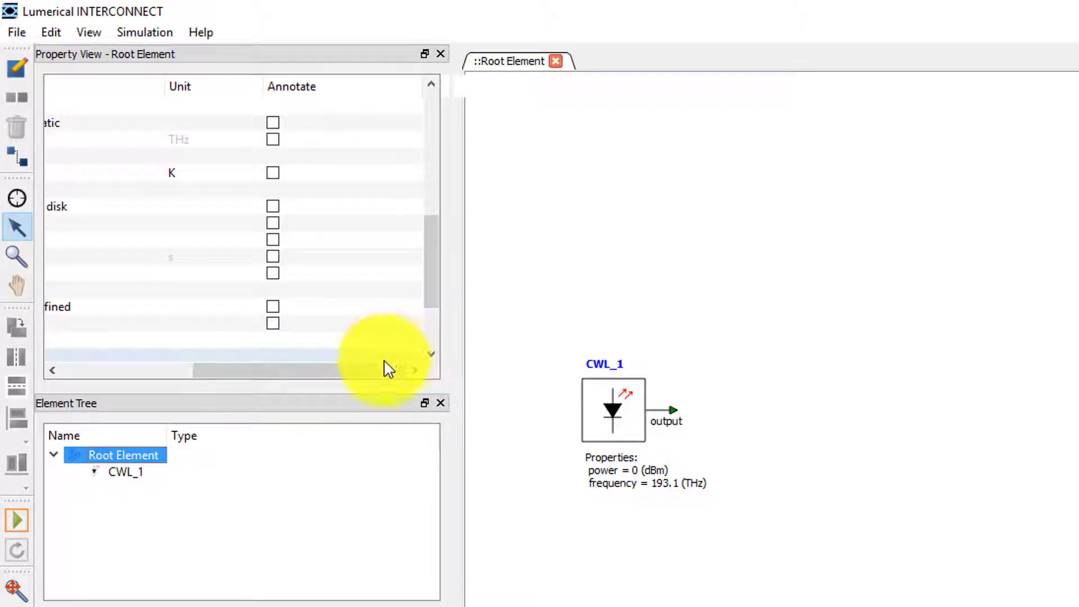
{"action": "left_click", "coordinate": [369, 374]}
{"action": "left_click_drag", "start_coordinate": [370, 376], "coordinate": [217, 349]}
{"action": "scroll", "coordinate": [247, 296], "scroll_direction": "up", "scroll_amount": 4}
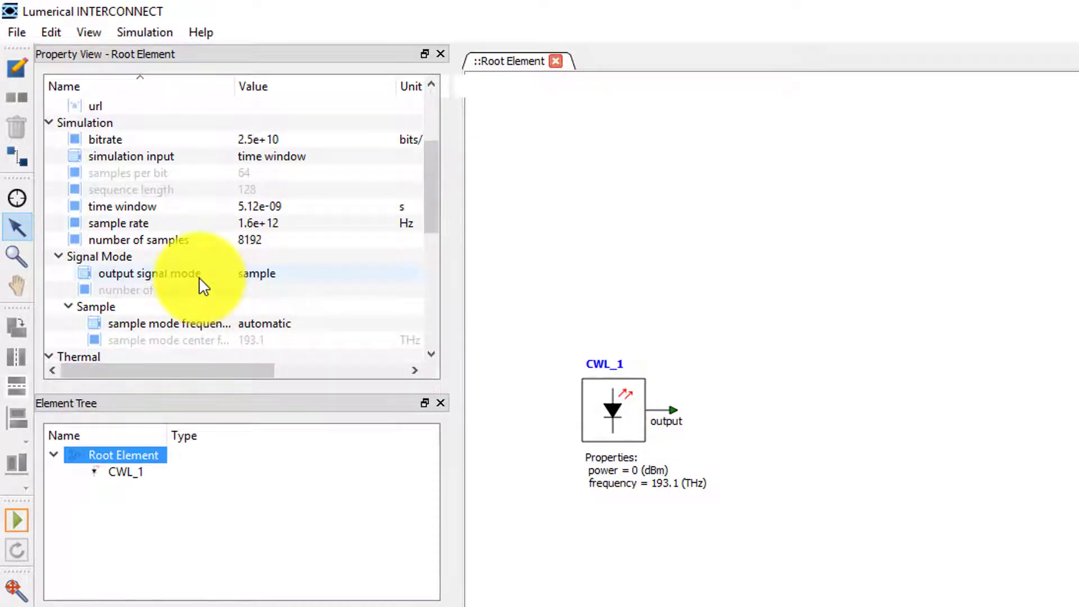
{"action": "left_click", "coordinate": [284, 276]}
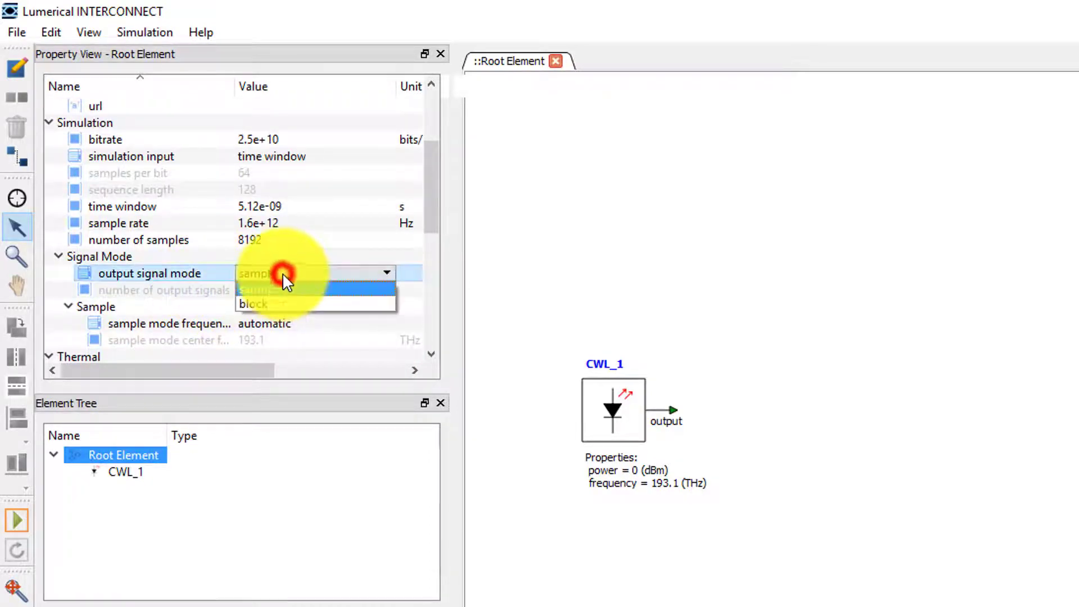
{"action": "left_click", "coordinate": [282, 304]}
Select CWL_1 and delete its %output signal mode% expression
{"action": "left_click", "coordinate": [622, 405]}
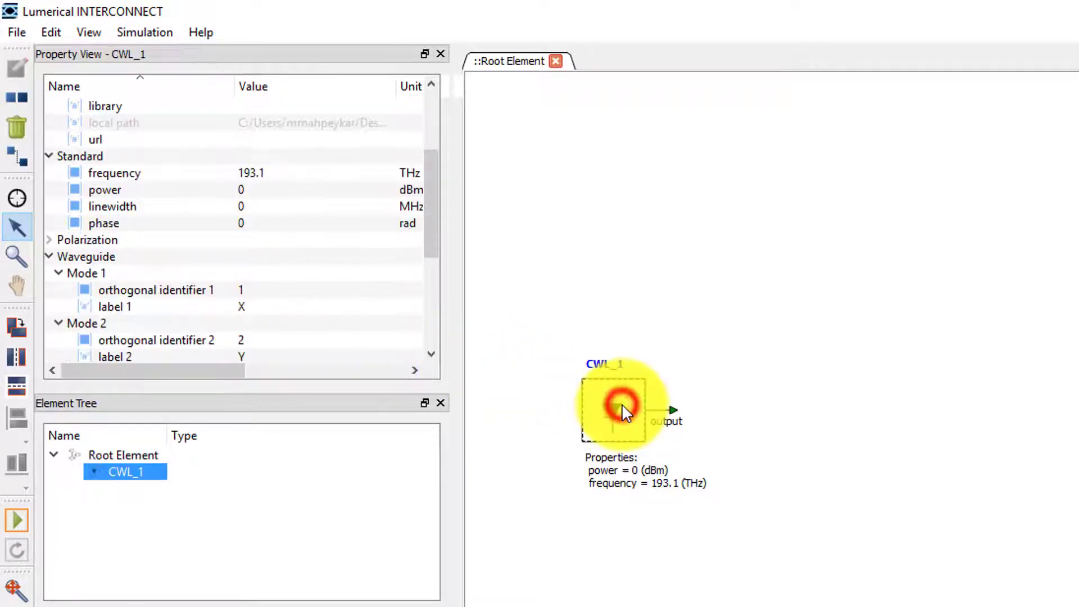
{"action": "left_click_drag", "start_coordinate": [437, 206], "coordinate": [441, 332]}
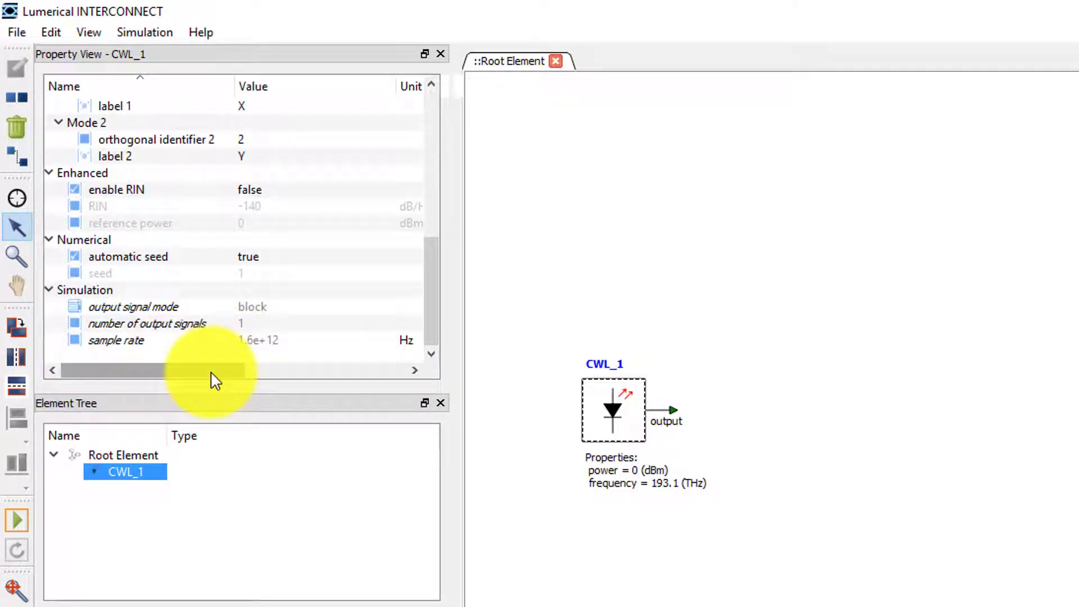
{"action": "left_click_drag", "start_coordinate": [212, 372], "coordinate": [379, 403]}
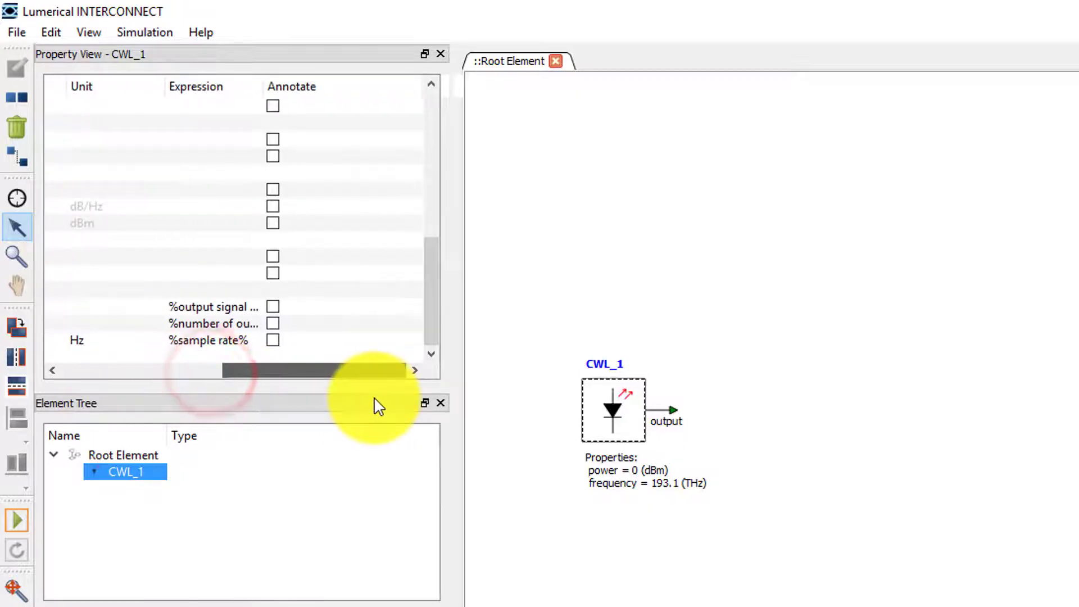
{"action": "left_click", "coordinate": [230, 305]}
{"action": "left_click", "coordinate": [229, 303]}
{"action": "left_click", "coordinate": [256, 304]}
{"action": "left_click_drag", "start_coordinate": [256, 304], "coordinate": [143, 305]}
{"action": "key", "text": "BackSpace"}
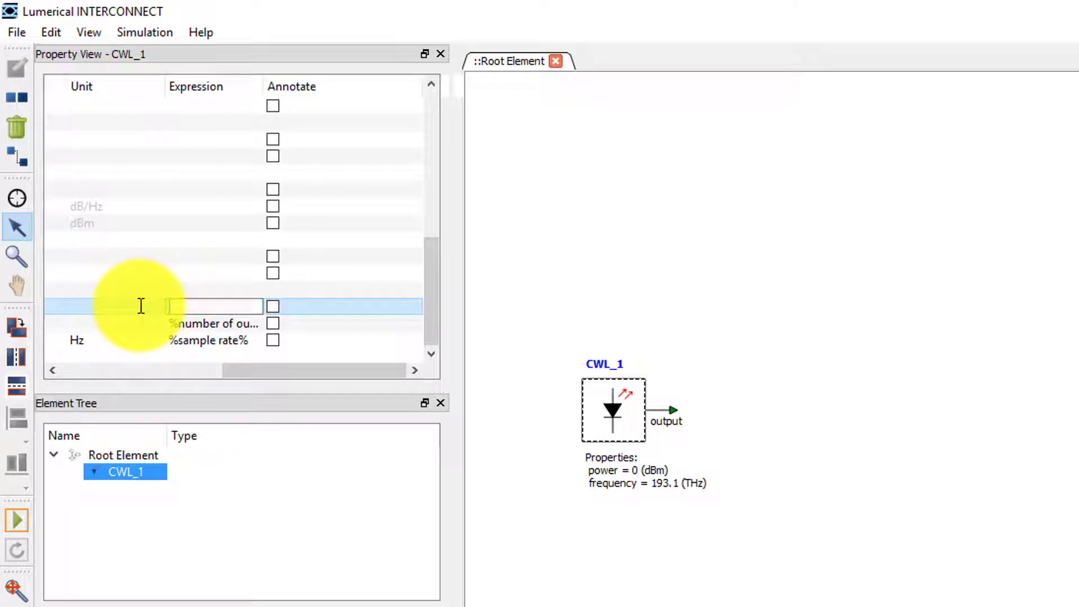
Set CWL_1's output signal mode directly to block
{"action": "left_click_drag", "start_coordinate": [254, 369], "coordinate": [90, 352]}
{"action": "left_click", "coordinate": [262, 311]}
{"action": "left_click", "coordinate": [261, 312]}
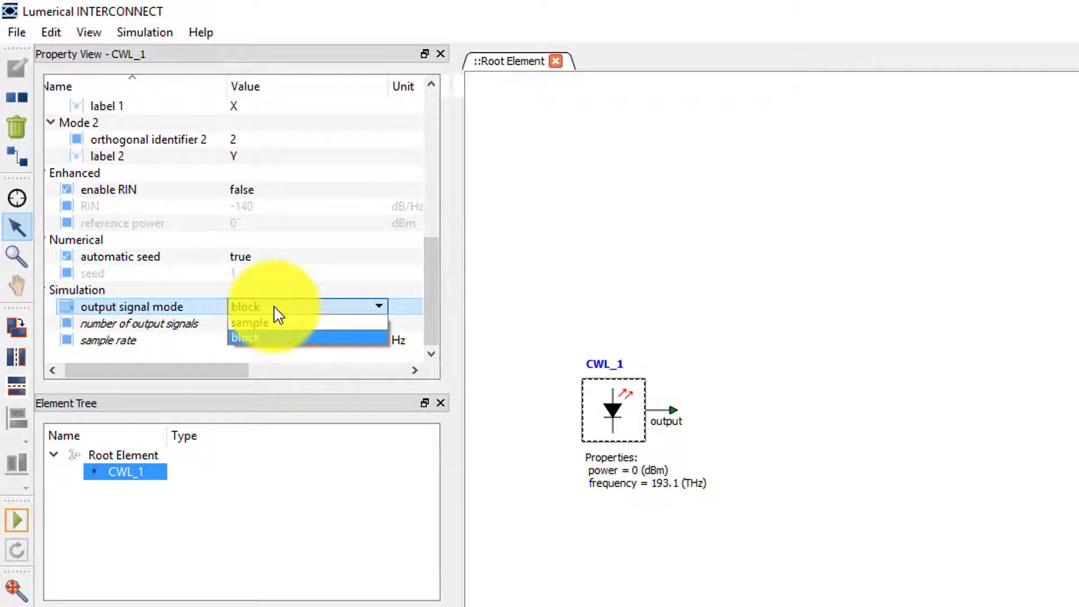
{"action": "left_click", "coordinate": [275, 307]}
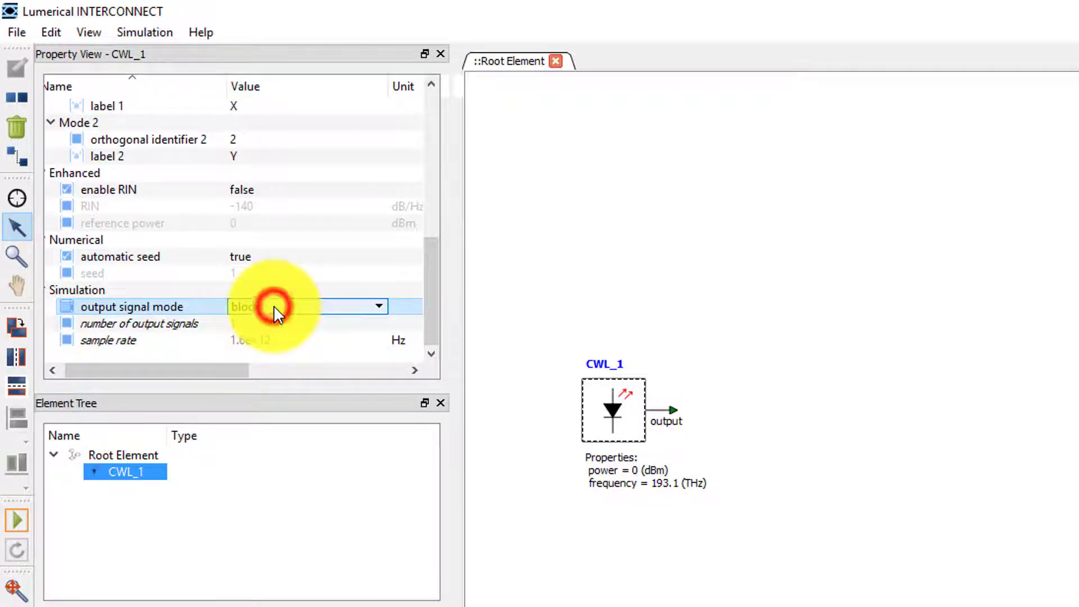
Make CWL_1's output signal mode inherit from the root element again
{"action": "right_click", "coordinate": [144, 315]}
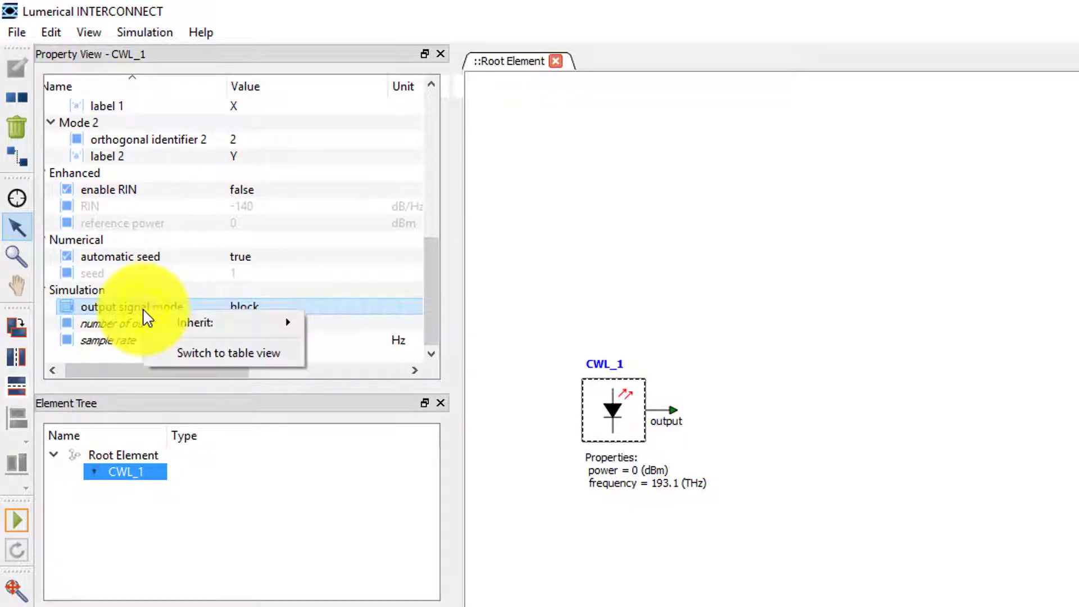
{"action": "mouse_move", "coordinate": [191, 330]}
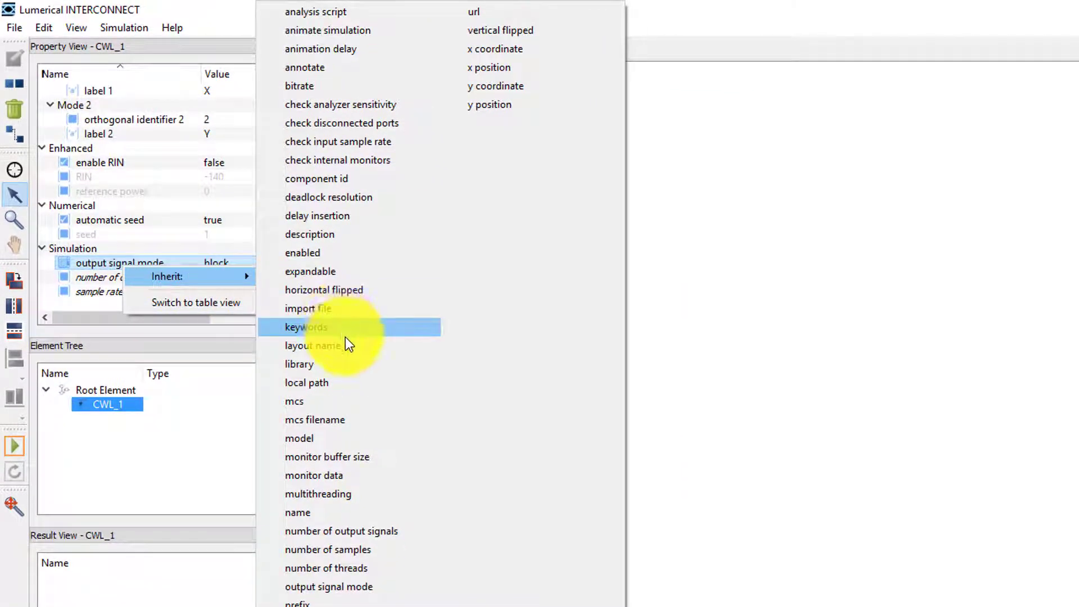
{"action": "left_click", "coordinate": [351, 586]}
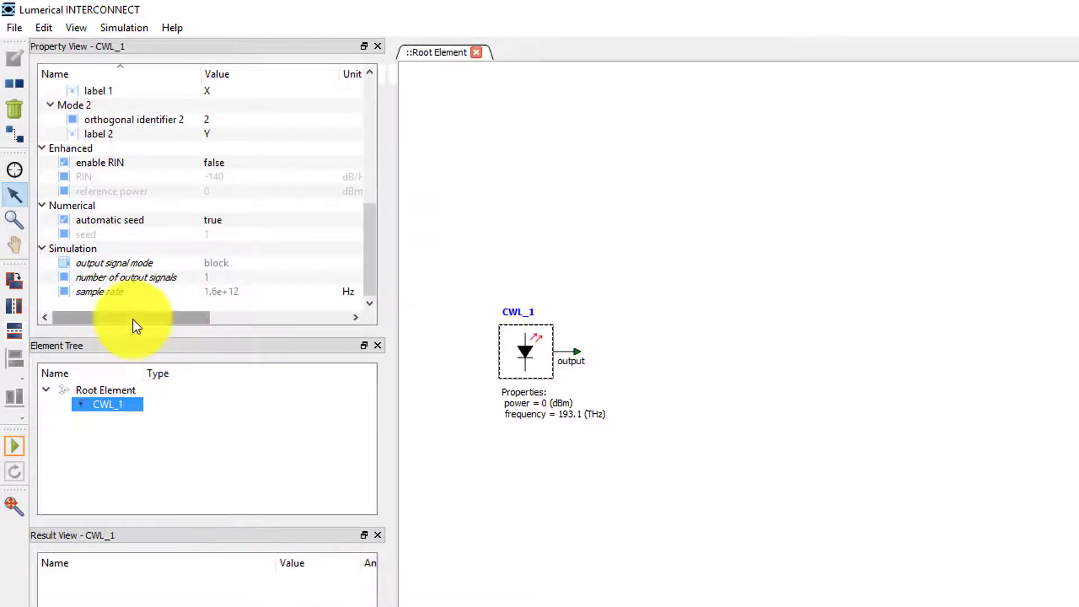
{"action": "mouse_move", "coordinate": [132, 319]}
{"action": "left_mouse_down"}
{"action": "mouse_move", "coordinate": [244, 326]}
{"action": "mouse_move", "coordinate": [130, 319]}
{"action": "left_mouse_up"}
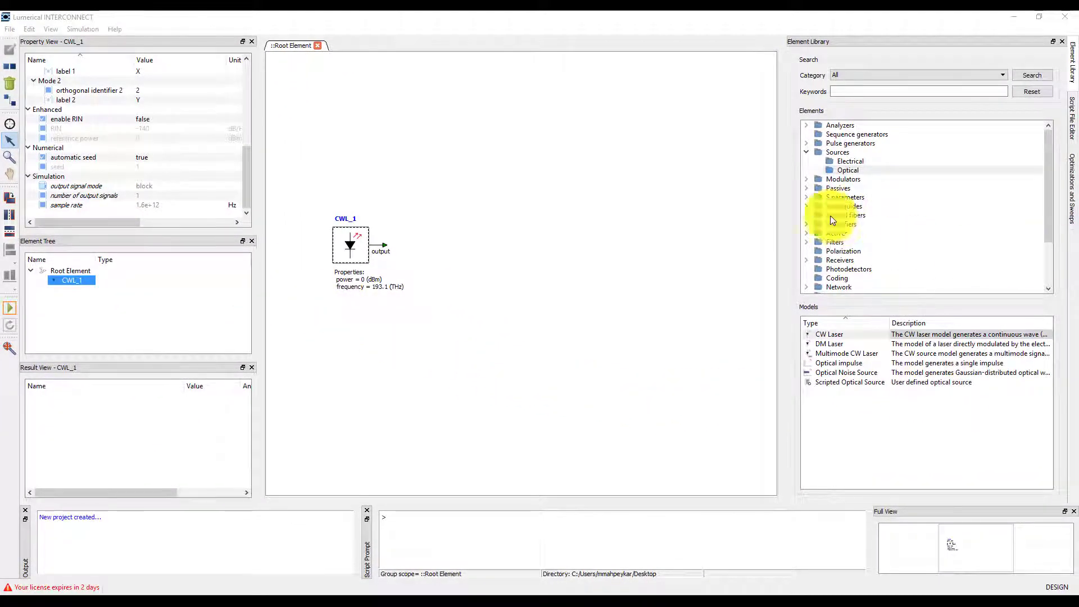
Place Optical Amplitude Modulator AM_1 (modulation index 1) right of CWL_1, then deselect it
{"action": "left_click", "coordinate": [808, 179]}
{"action": "left_click", "coordinate": [842, 188]}
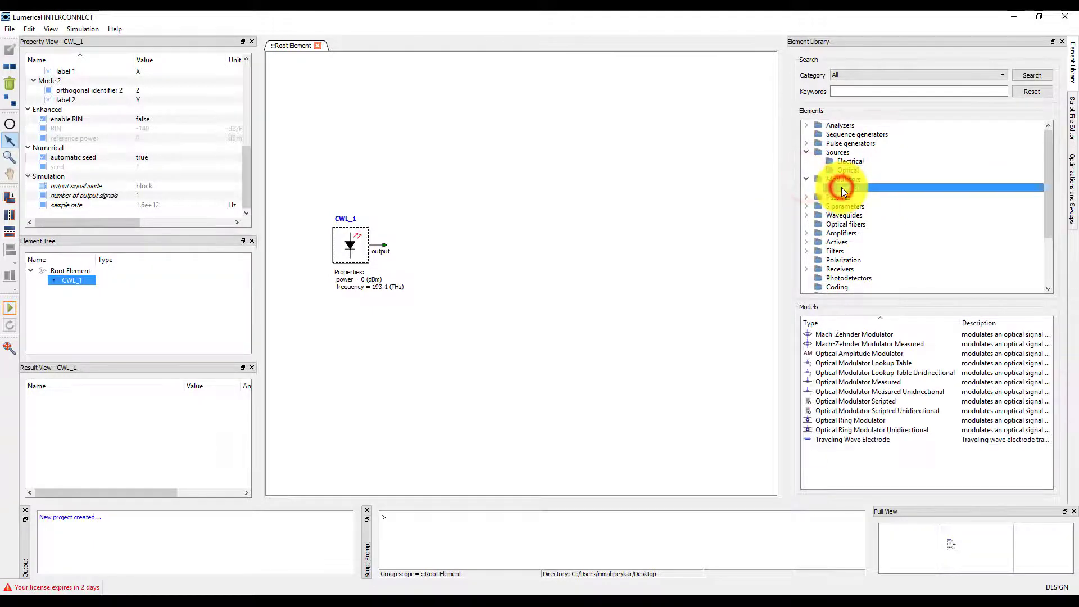
{"action": "left_click", "coordinate": [841, 353]}
{"action": "left_click_drag", "start_coordinate": [855, 358], "coordinate": [493, 249]}
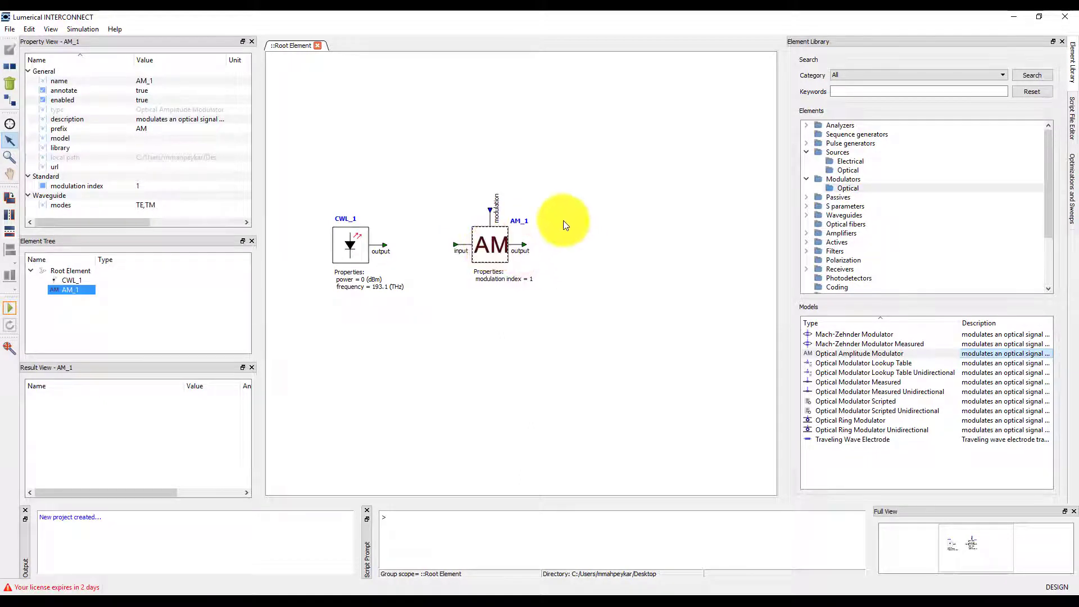
{"action": "left_click", "coordinate": [496, 212]}
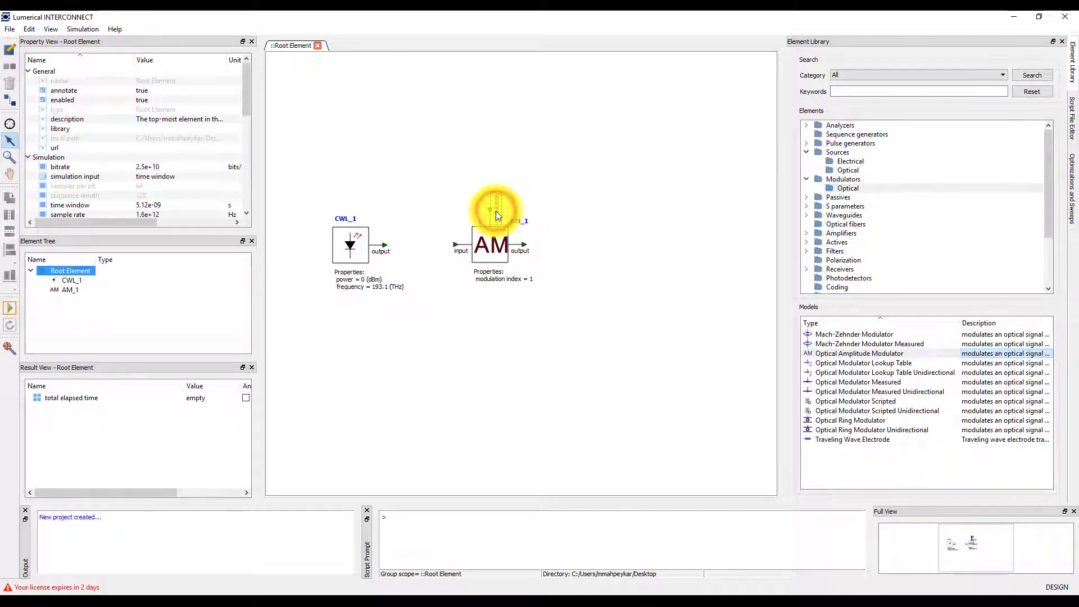
{"action": "left_click", "coordinate": [602, 301]}
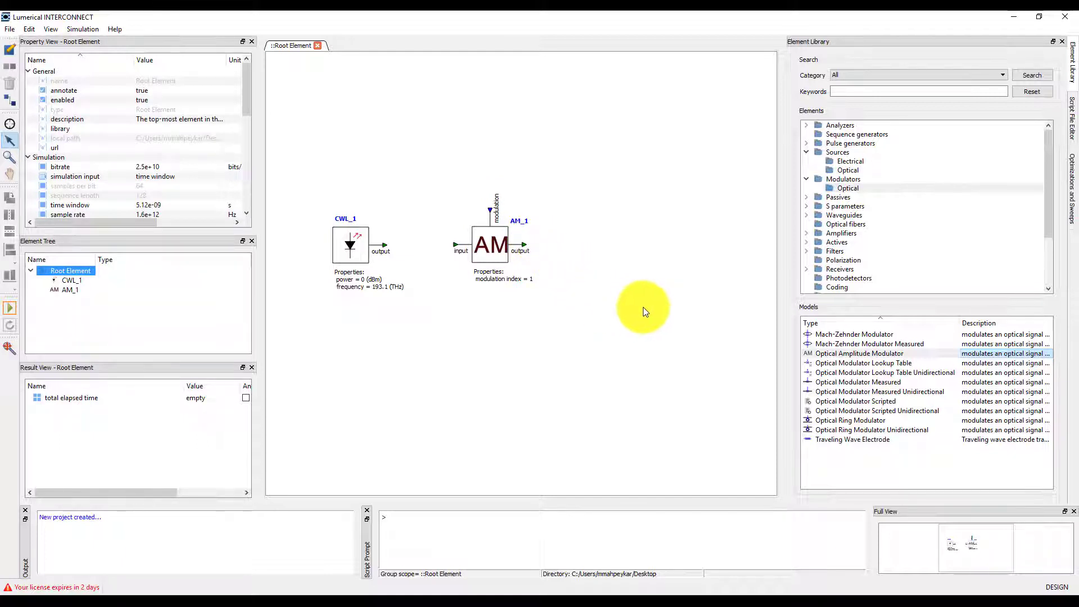
Place sine wave source SINE_1 (10 GHz, amplitude 1) above AM_1
{"action": "left_click", "coordinate": [846, 162]}
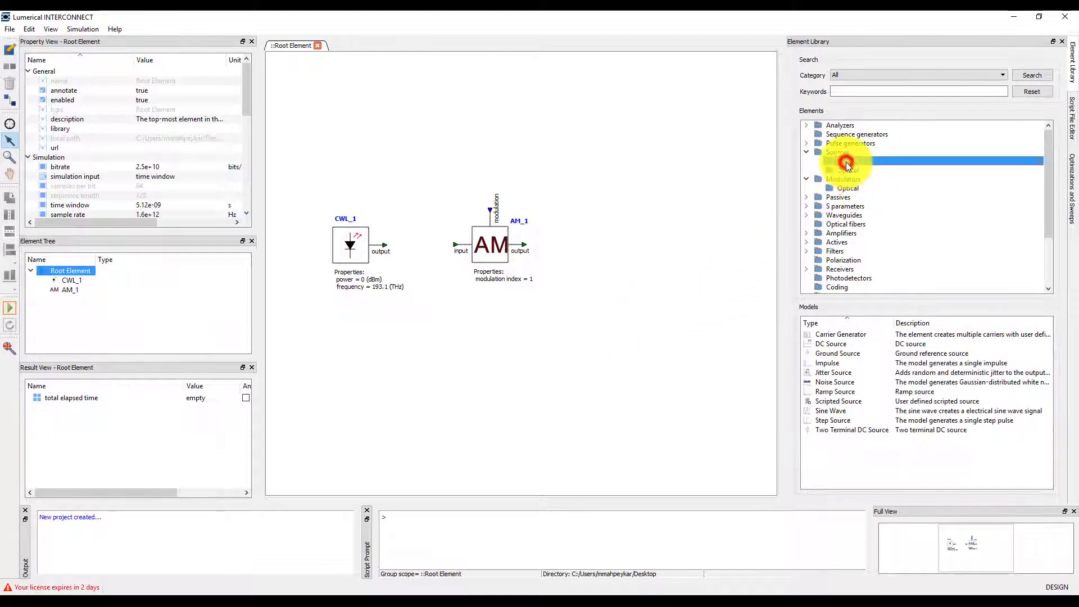
{"action": "left_click", "coordinate": [832, 411]}
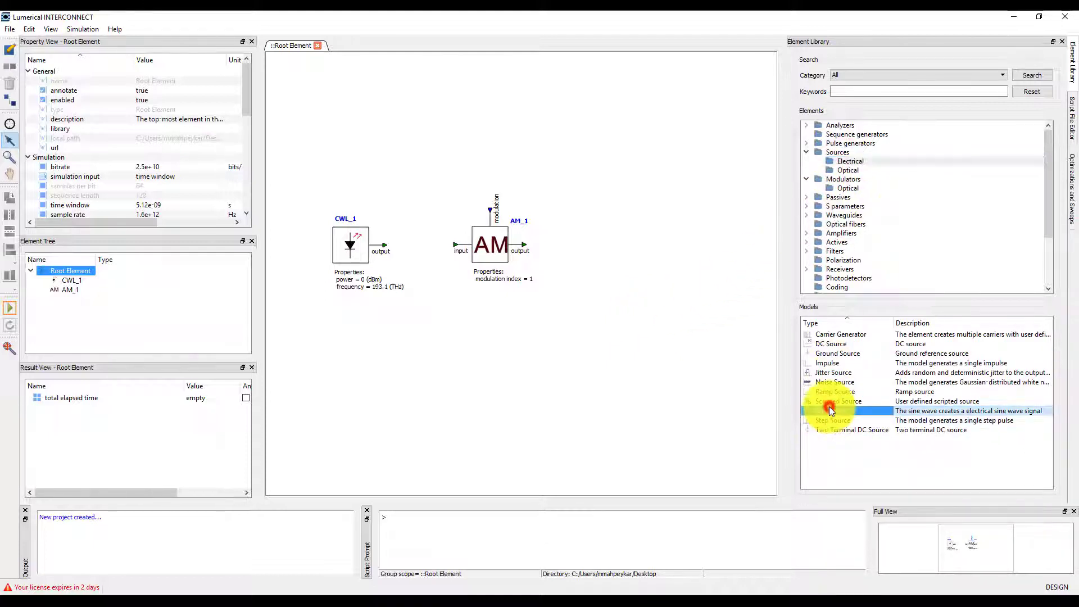
{"action": "left_click_drag", "start_coordinate": [835, 411], "coordinate": [424, 166]}
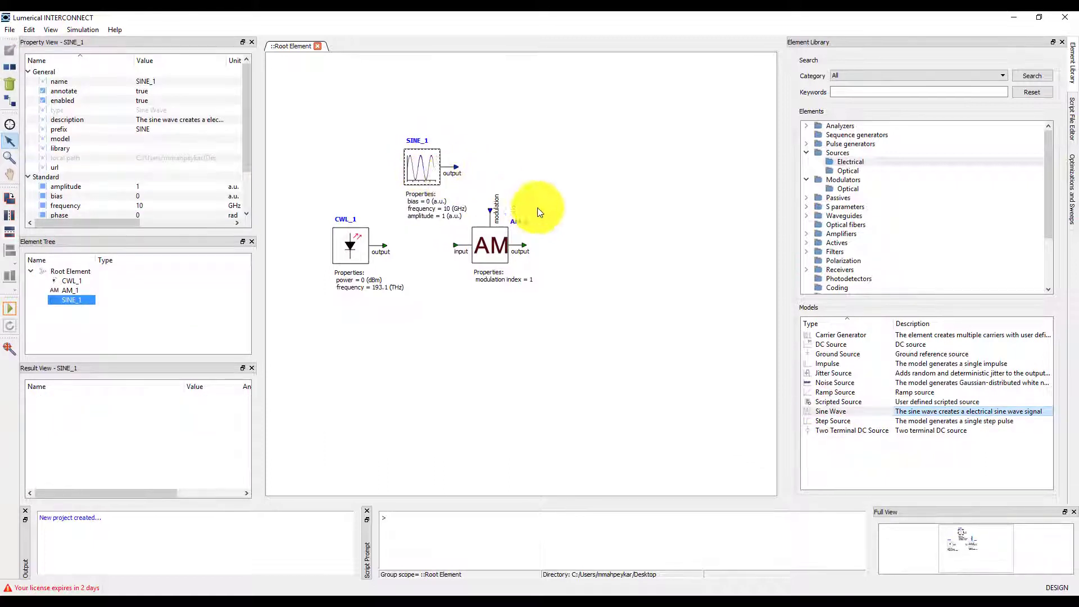
{"action": "left_click", "coordinate": [806, 143]}
{"action": "left_click", "coordinate": [844, 152]}
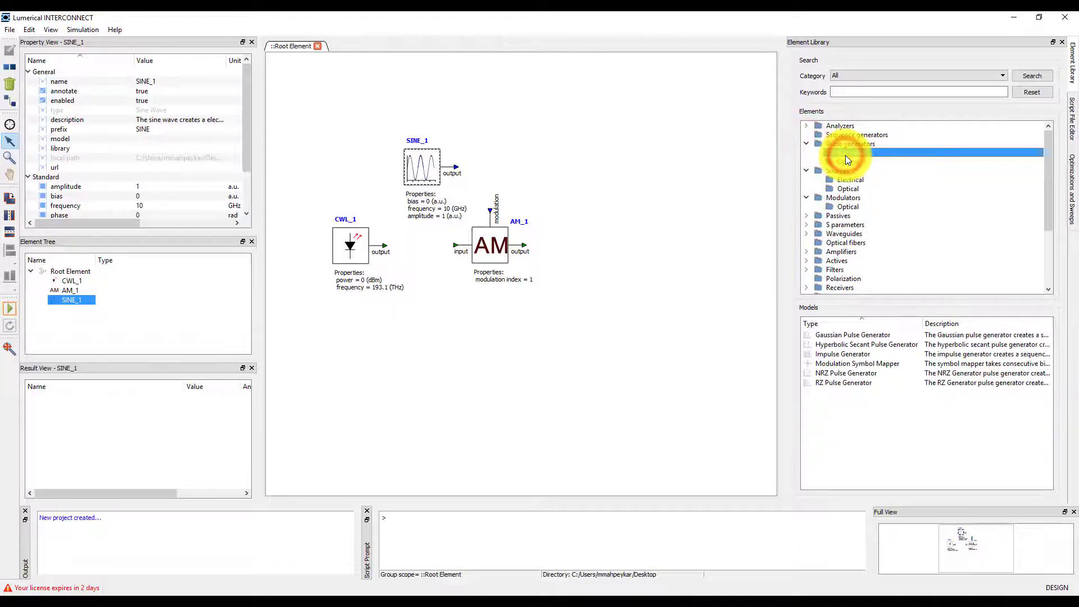
Place NRZ_1 and a 25 Gbit/s PRBS_1 generator, wiring PRBS_1's output to NRZ_1's modulation input
{"action": "left_click_drag", "start_coordinate": [838, 374], "coordinate": [414, 99]}
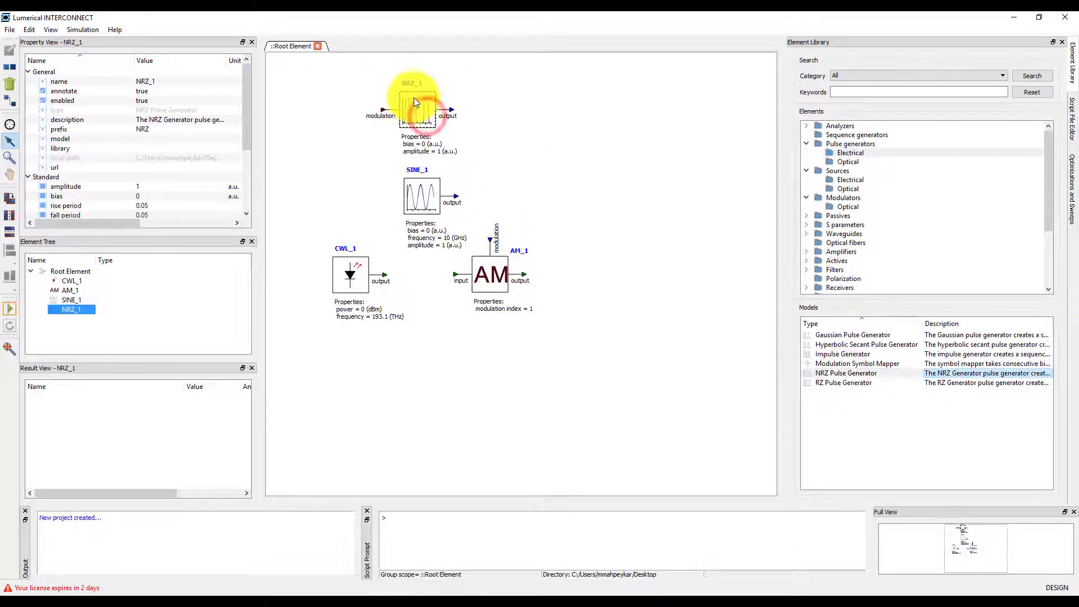
{"action": "left_click", "coordinate": [836, 134]}
{"action": "left_click_drag", "start_coordinate": [831, 336], "coordinate": [308, 89]}
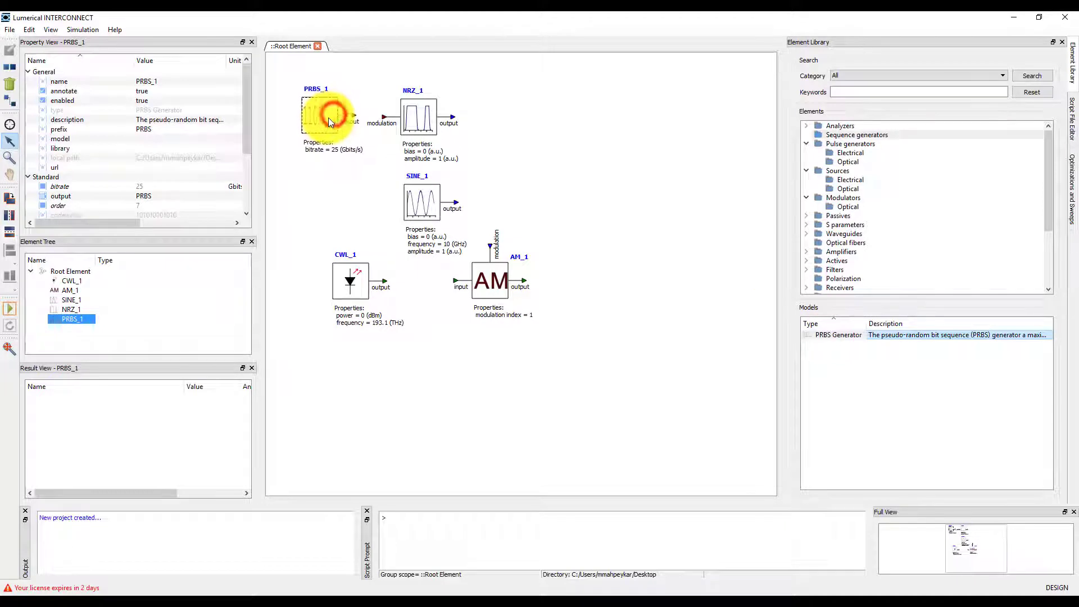
{"action": "left_click_drag", "start_coordinate": [355, 116], "coordinate": [384, 116]}
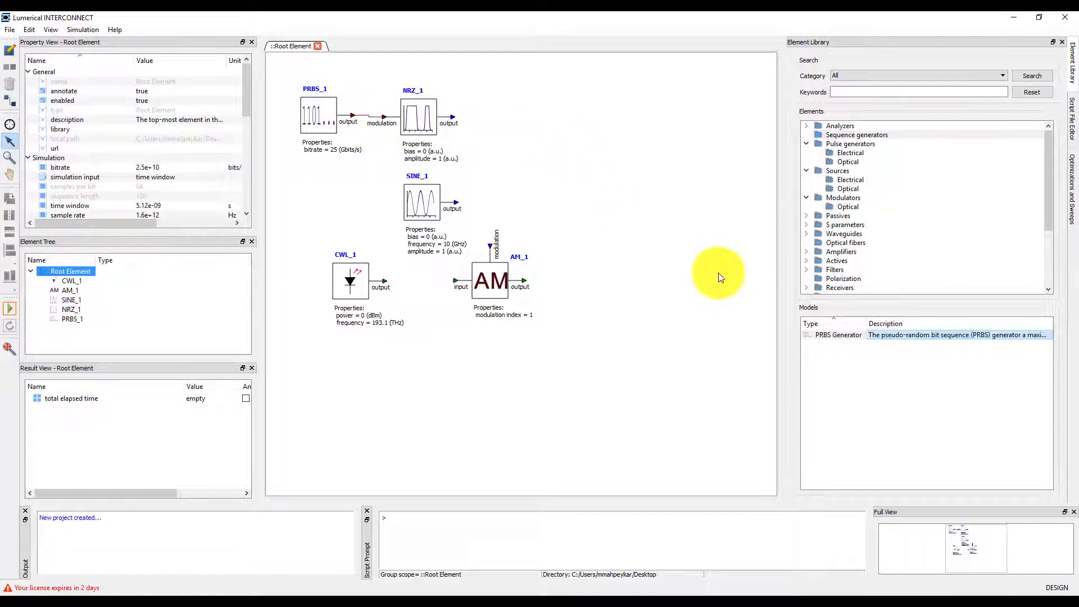
Place an Impulse source, IMP_1, from Sources > Electrical on the schematic
{"action": "left_click", "coordinate": [851, 180]}
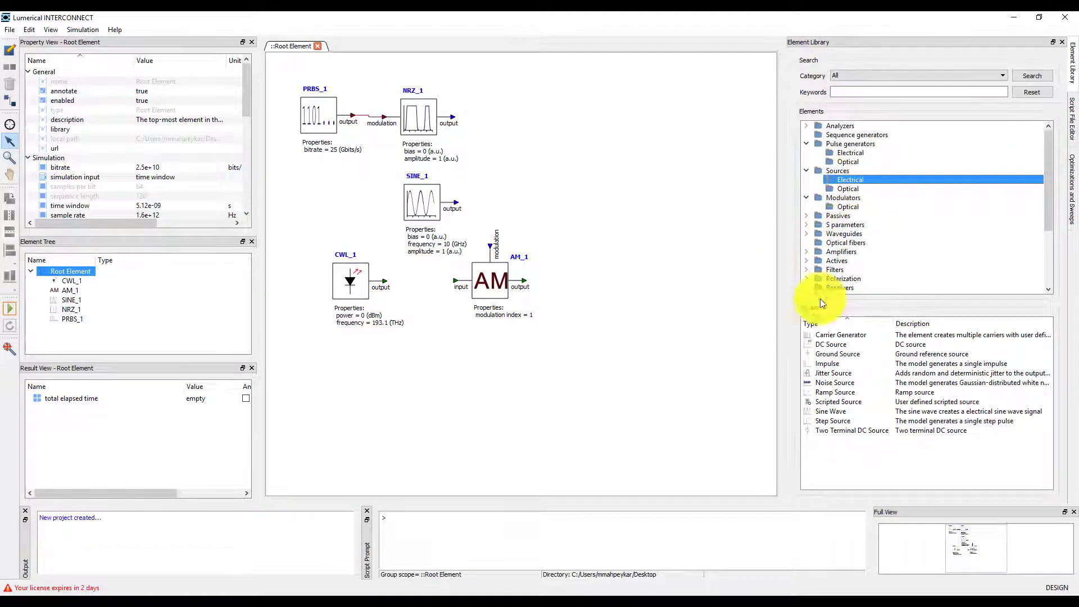
{"action": "left_click", "coordinate": [829, 366]}
{"action": "left_click_drag", "start_coordinate": [831, 369], "coordinate": [464, 328]}
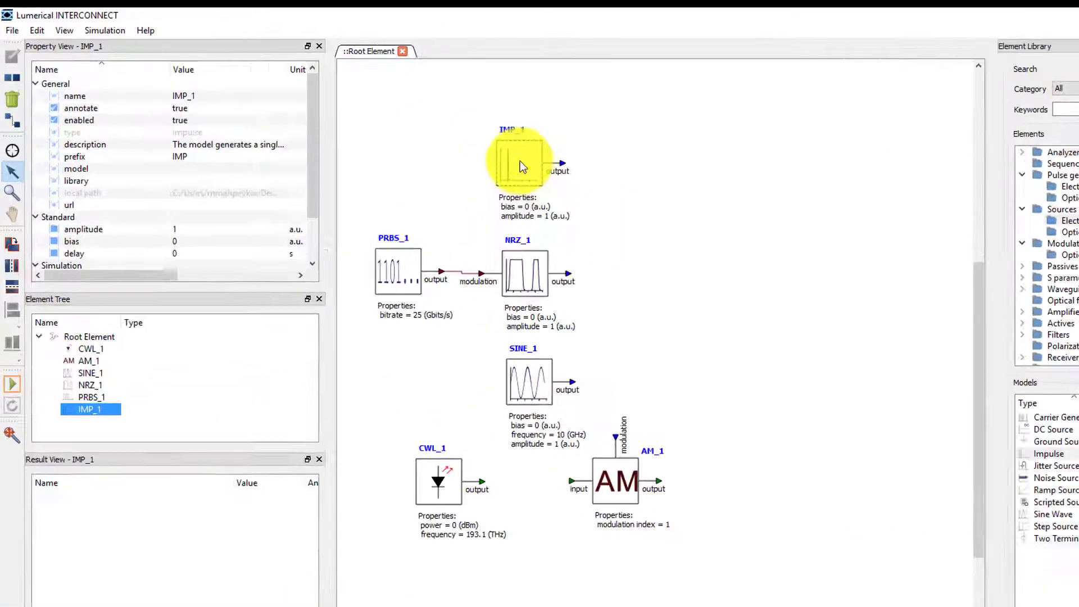
Inspect the properties of IMP_1, NRZ_1 and SINE_1
{"action": "left_click", "coordinate": [410, 134]}
{"action": "left_click_drag", "start_coordinate": [436, 162], "coordinate": [460, 265]}
{"action": "left_click", "coordinate": [731, 365]}
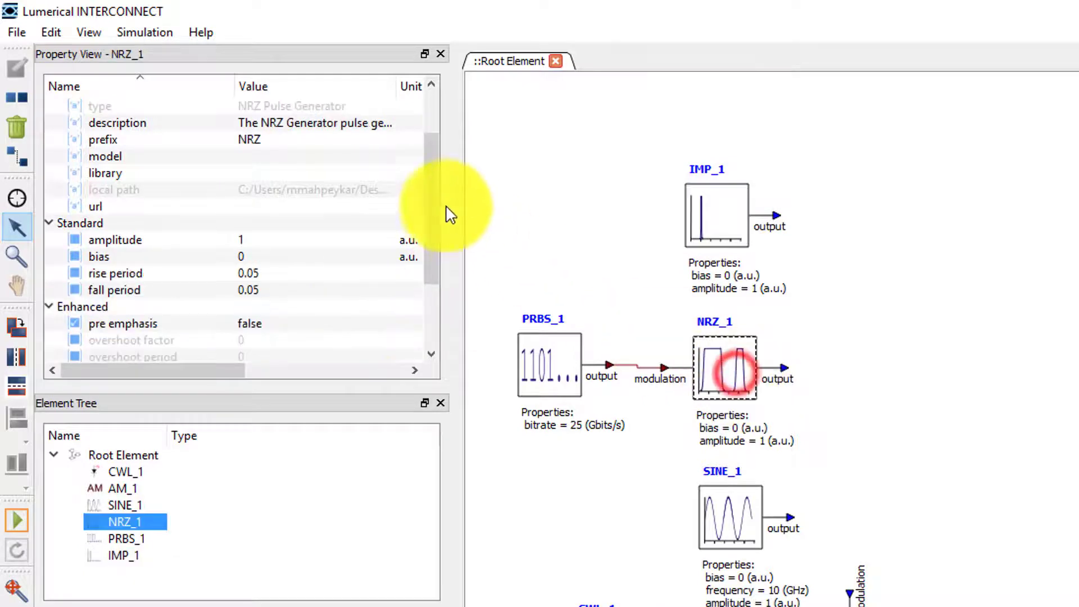
{"action": "left_click_drag", "start_coordinate": [434, 205], "coordinate": [445, 308]}
{"action": "left_click", "coordinate": [727, 513]}
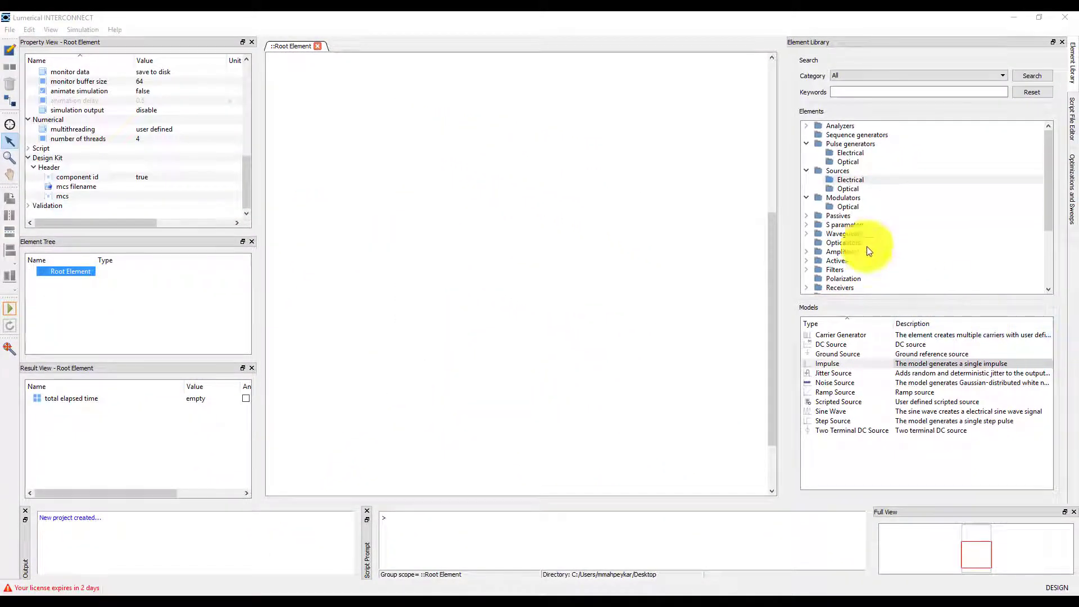
Place Optical Network Analyzer ONA_1 from Analyzers > Optical on the schematic
{"action": "left_click", "coordinate": [807, 127]}
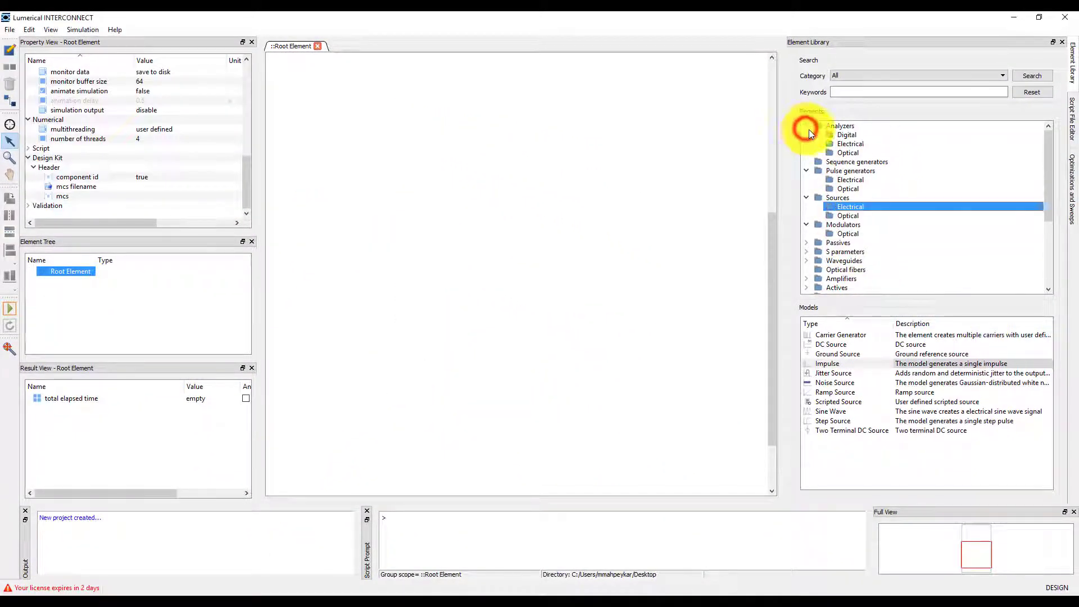
{"action": "left_click", "coordinate": [845, 153]}
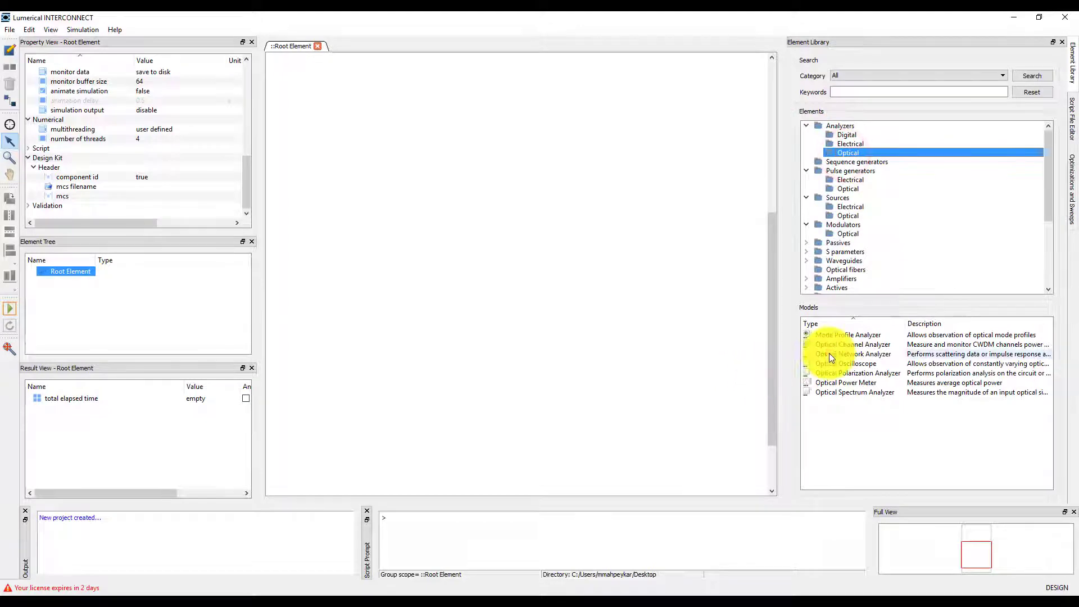
{"action": "left_click_drag", "start_coordinate": [831, 353], "coordinate": [372, 197]}
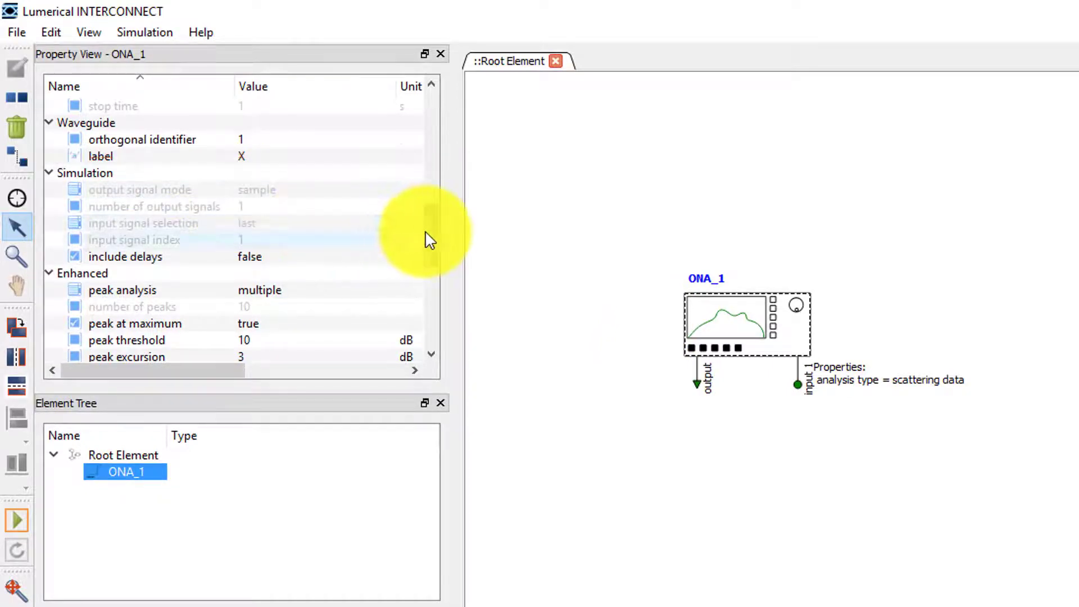
Set ONA_1's analysis type to impulse response, keeping output signal mode at sample
{"action": "left_click_drag", "start_coordinate": [429, 231], "coordinate": [436, 331]}
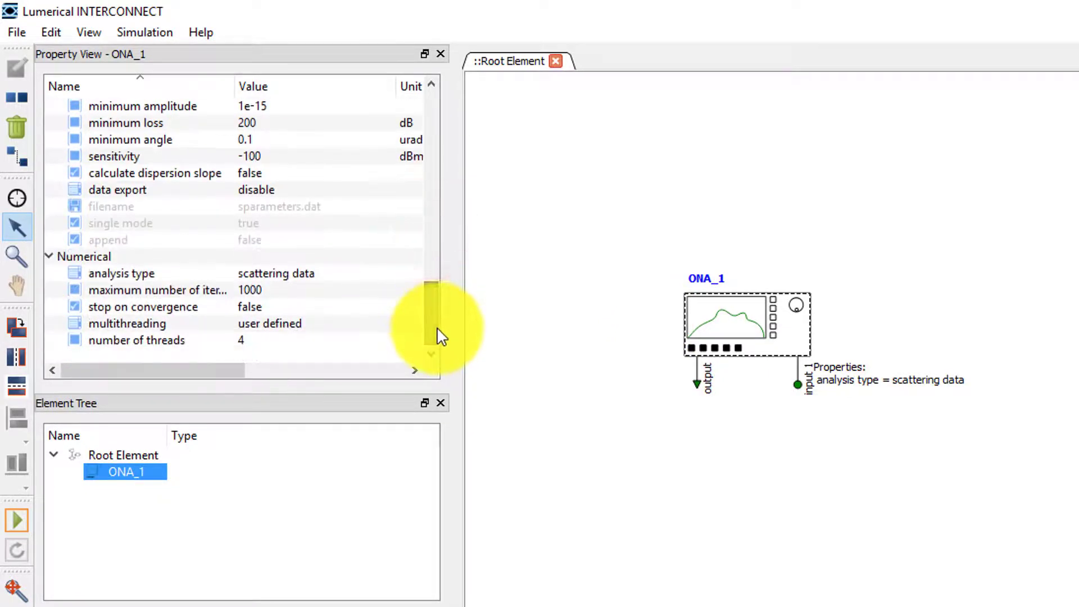
{"action": "left_click", "coordinate": [313, 274]}
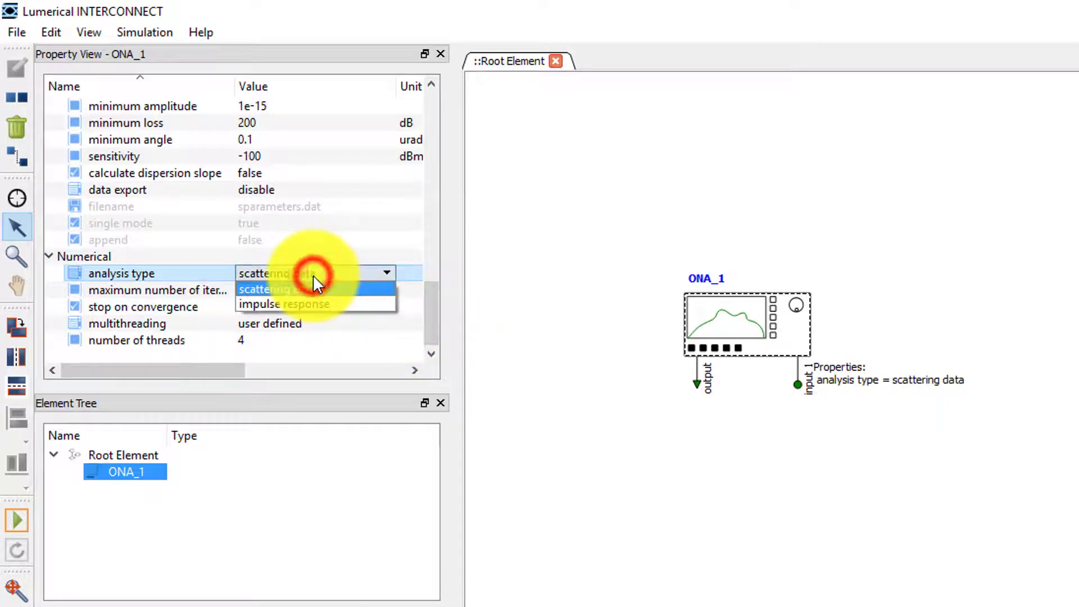
{"action": "left_click", "coordinate": [329, 307]}
{"action": "left_click_drag", "start_coordinate": [429, 328], "coordinate": [421, 252]}
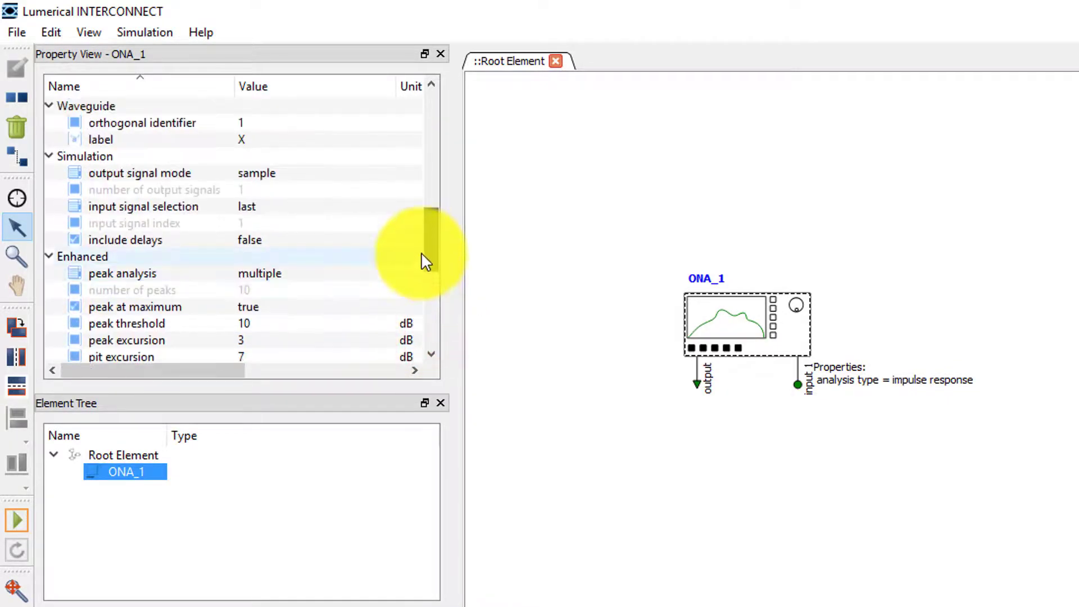
{"action": "left_click", "coordinate": [273, 172]}
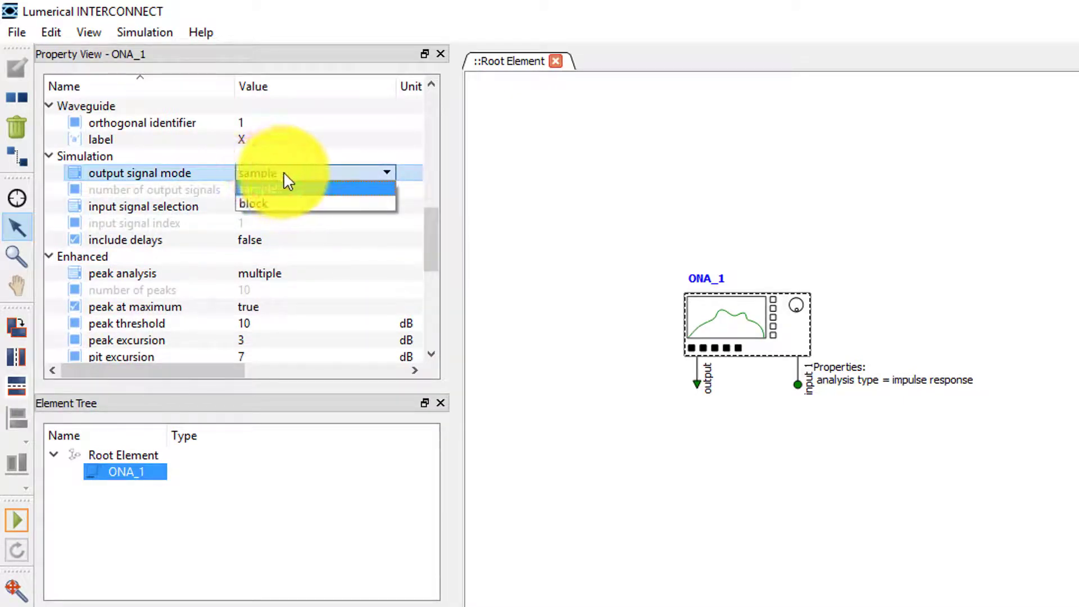
{"action": "left_click", "coordinate": [284, 174]}
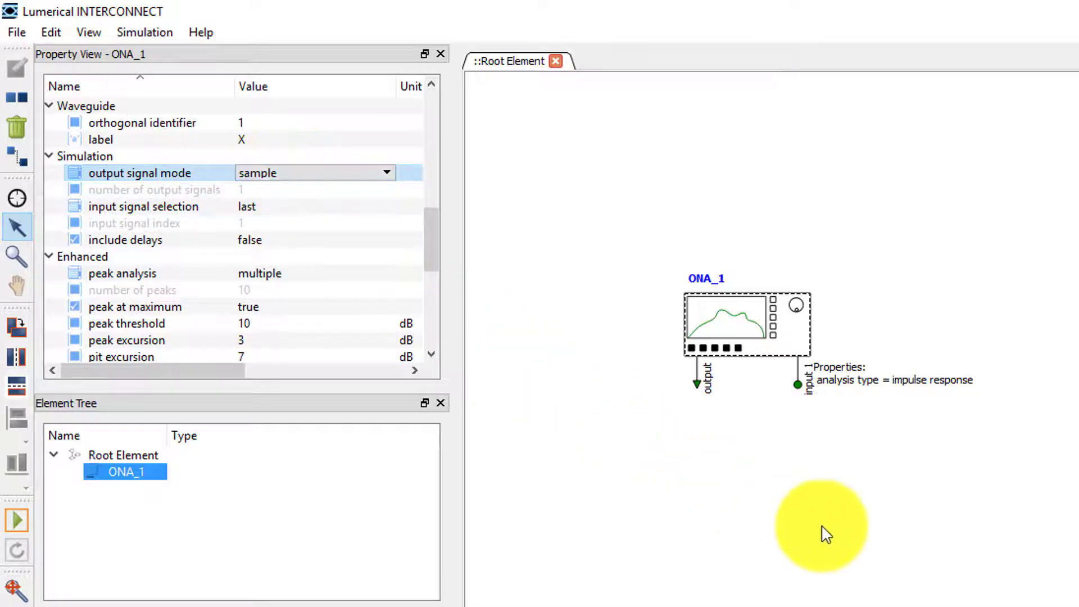
{"action": "left_click", "coordinate": [914, 538]}
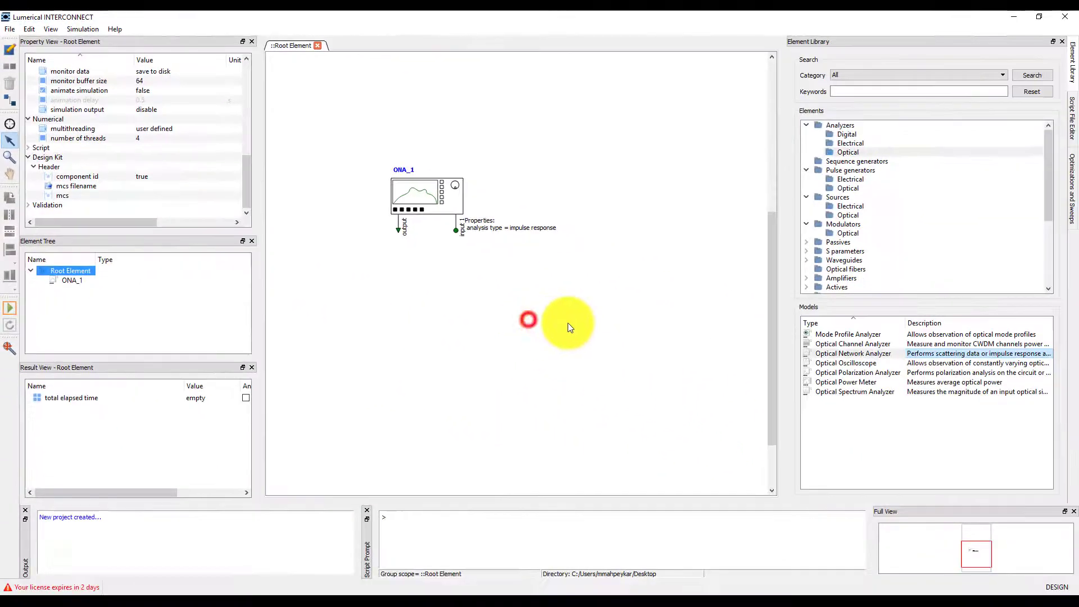
Place a Straight Waveguide (WGD_1) from Waveguides onto the schematic, looping ONA_1's output to its input
{"action": "left_click", "coordinate": [807, 261]}
{"action": "left_click", "coordinate": [852, 443]}
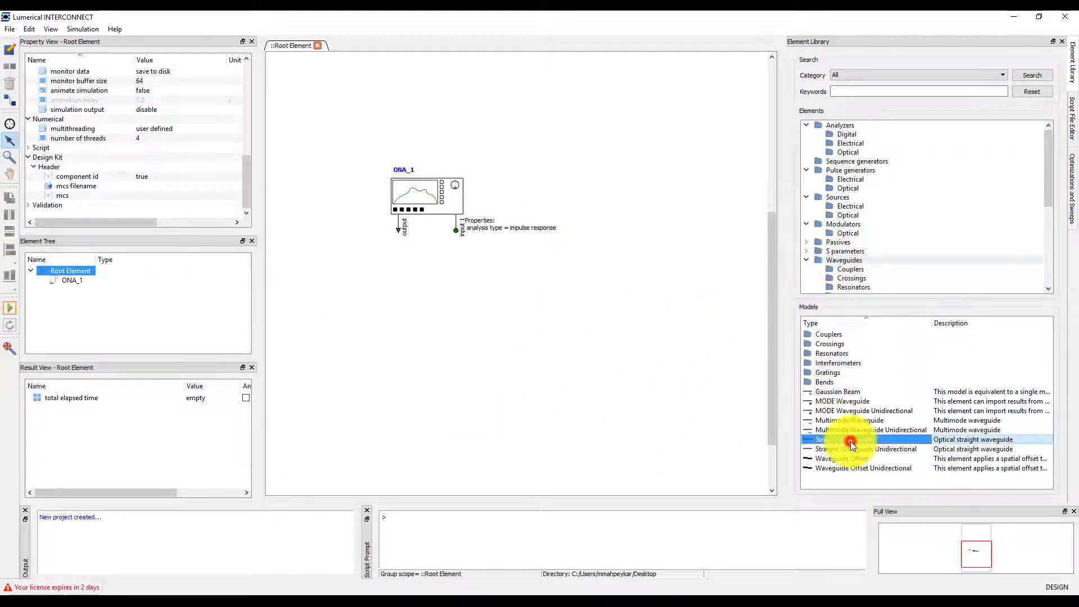
{"action": "left_click_drag", "start_coordinate": [851, 443], "coordinate": [611, 313]}
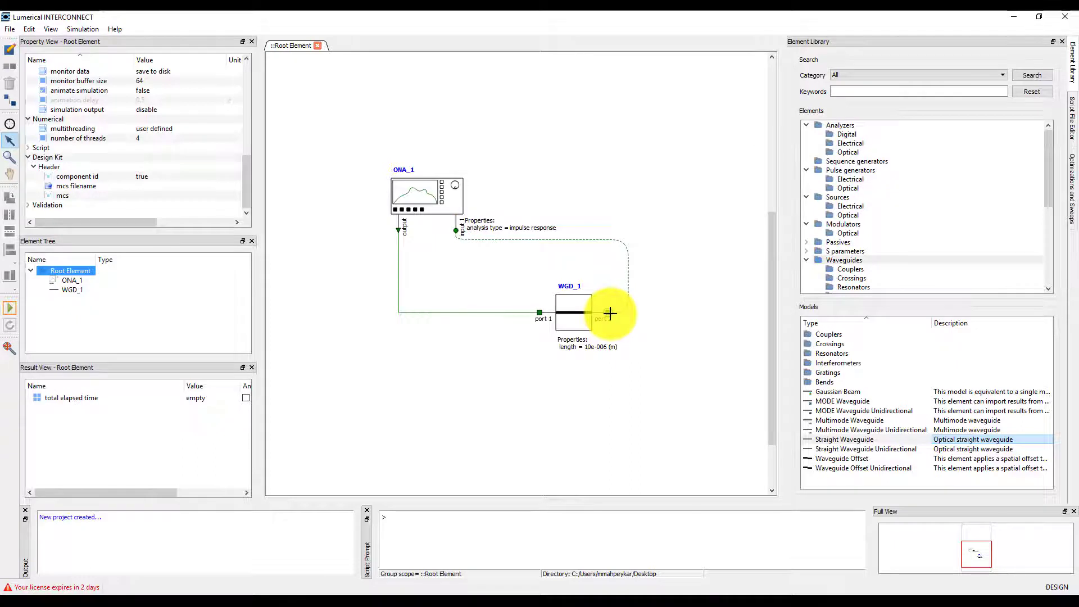
Run the simulation and plot ONA_1's TE gain result in a new visualizer
{"action": "left_click", "coordinate": [10, 307]}
{"action": "left_click", "coordinate": [399, 192]}
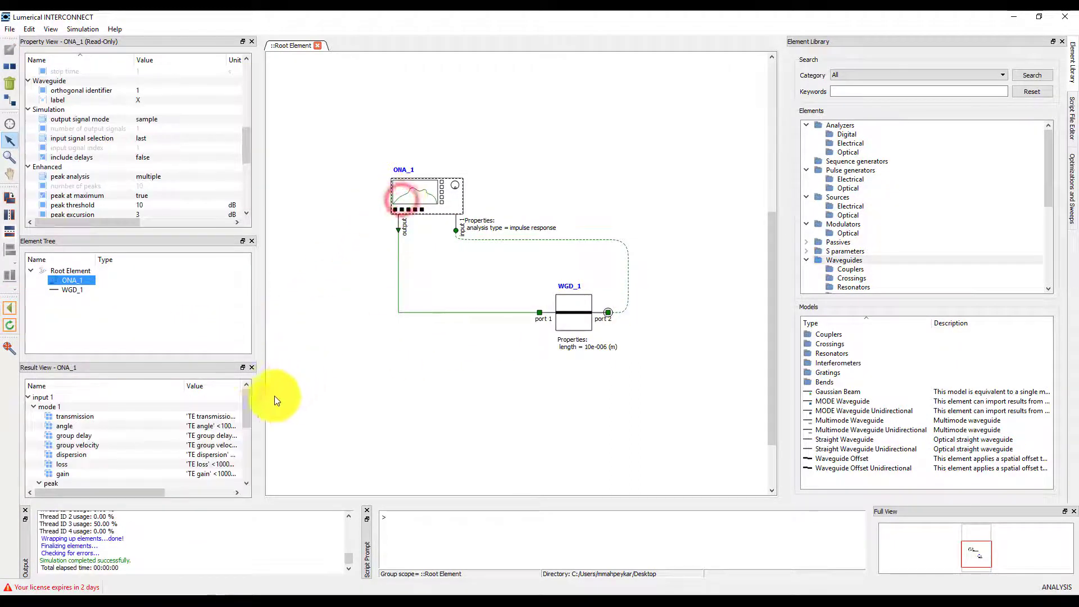
{"action": "right_click", "coordinate": [58, 473]}
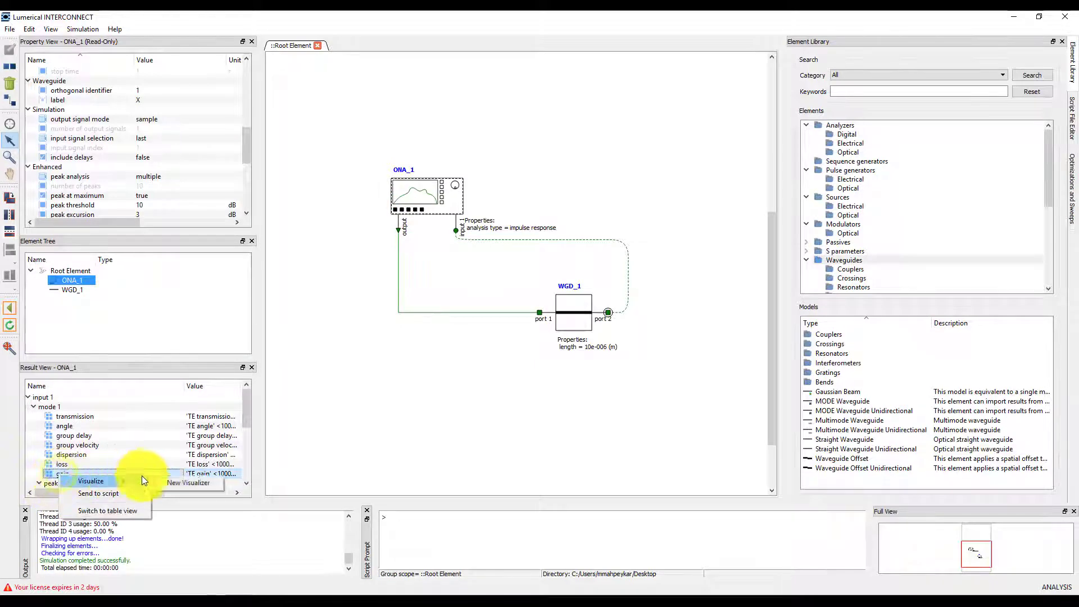
{"action": "left_click", "coordinate": [181, 483]}
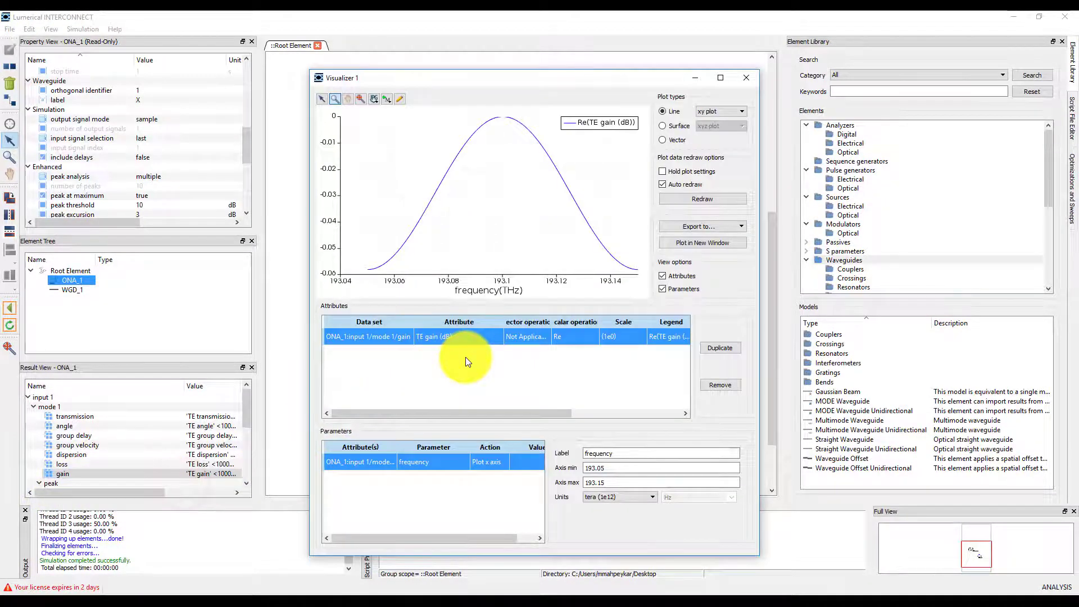
Back in design mode, set ONA_1's analysis type to scattering data
{"action": "left_click", "coordinate": [695, 78]}
{"action": "left_click", "coordinate": [10, 308]}
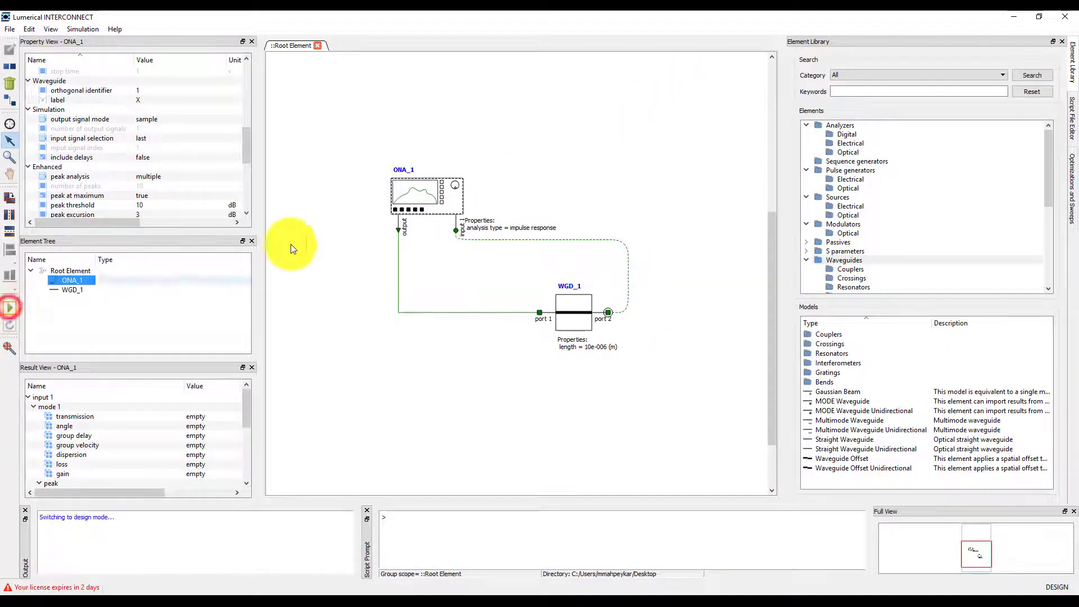
{"action": "left_click", "coordinate": [409, 194]}
{"action": "left_click_drag", "start_coordinate": [245, 147], "coordinate": [240, 200]}
{"action": "left_click", "coordinate": [184, 168]}
{"action": "left_click", "coordinate": [184, 176]}
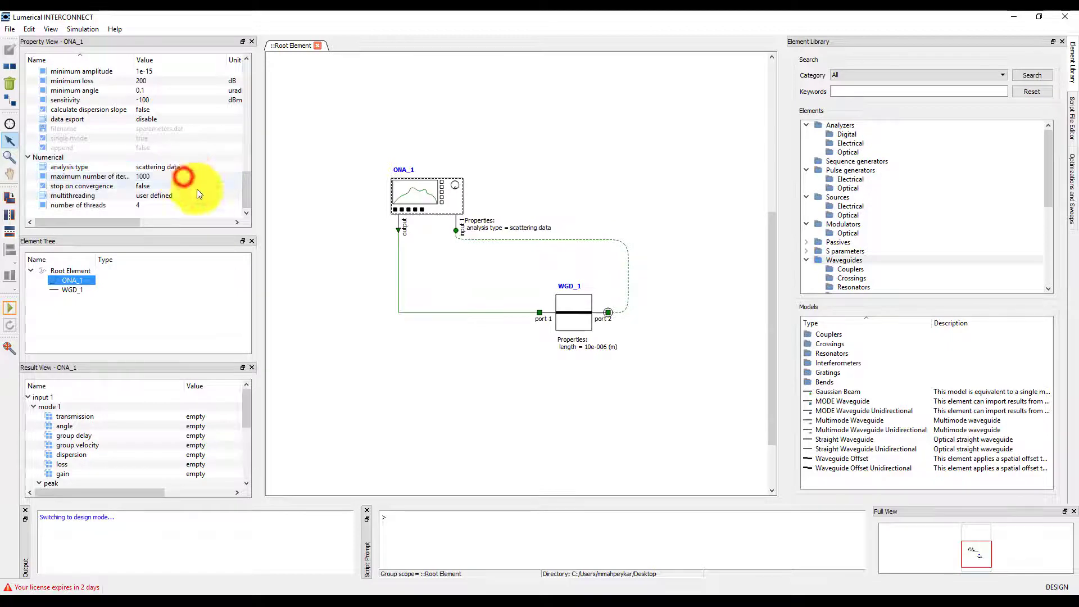
Rerun the simulation and add the new TE gain curve to Visualizer 1
{"action": "left_click", "coordinate": [12, 308]}
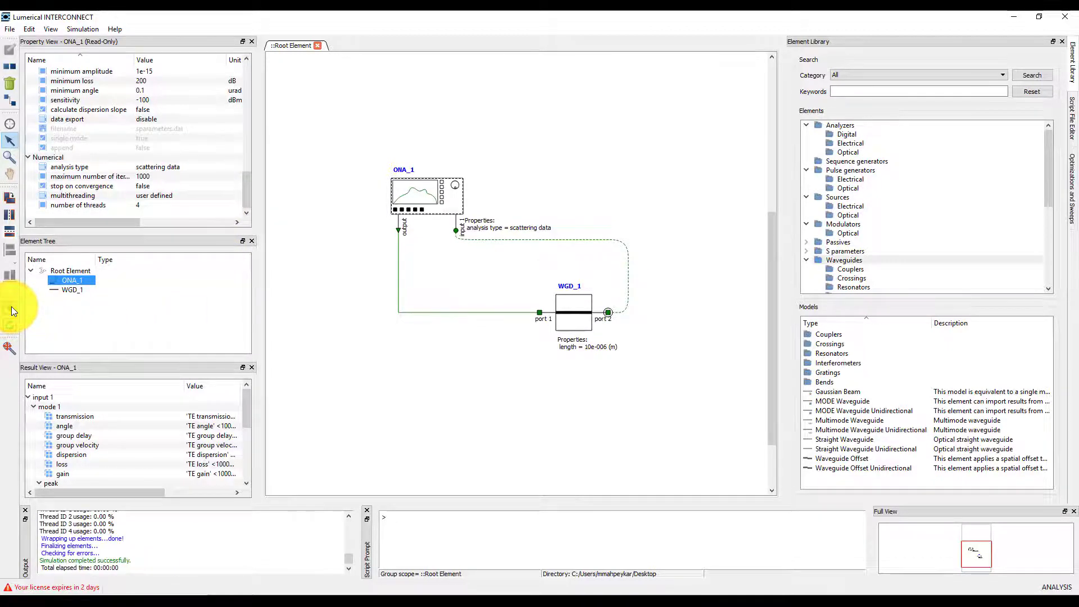
{"action": "right_click", "coordinate": [66, 474]}
{"action": "mouse_move", "coordinate": [116, 483]}
{"action": "left_click", "coordinate": [202, 495]}
{"action": "mouse_move", "coordinate": [371, 593]}
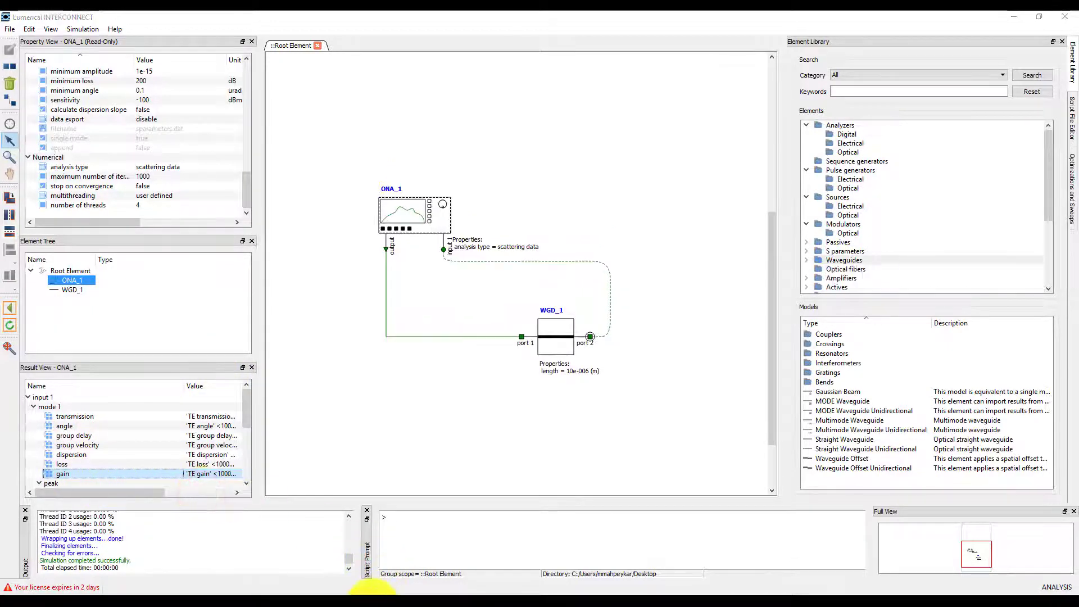
{"action": "left_click", "coordinate": [416, 567]}
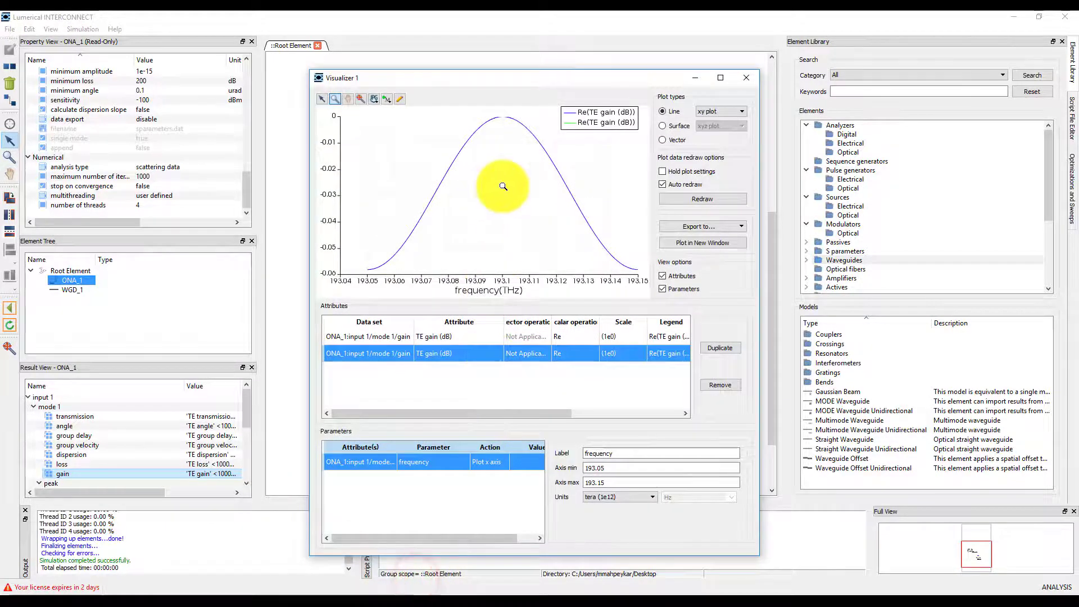